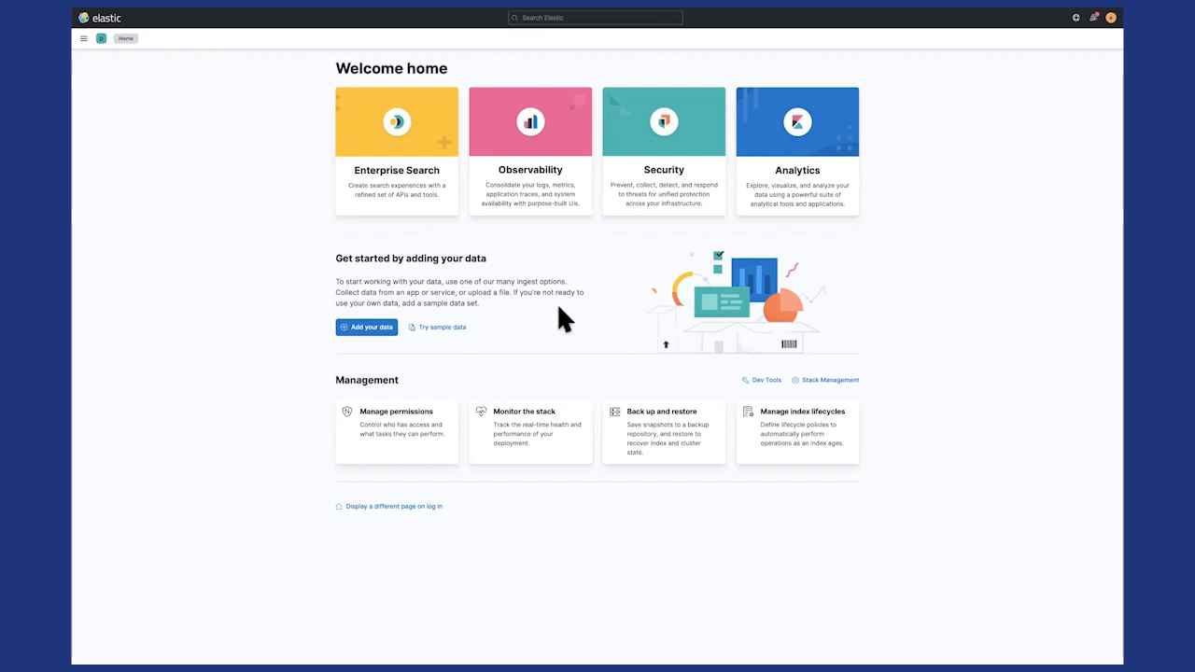
- View the available sample data sets, then open Discover
{"action": "left_click", "coordinate": [442, 328]}
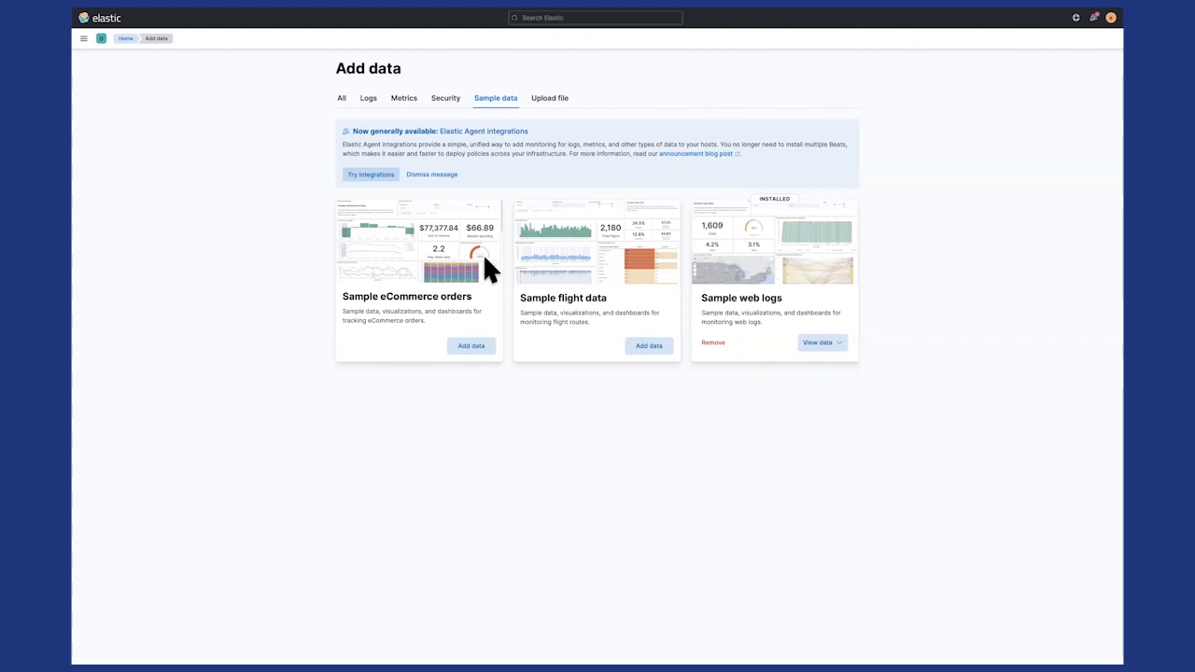
{"action": "left_click", "coordinate": [85, 38]}
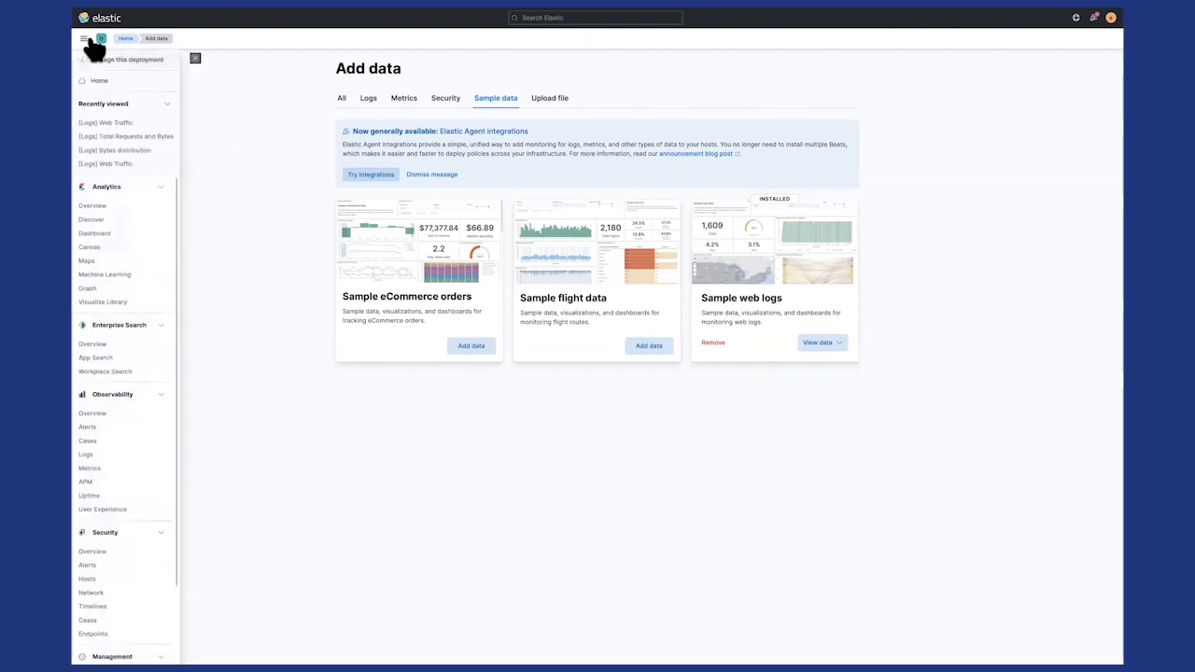
{"action": "left_click", "coordinate": [95, 221]}
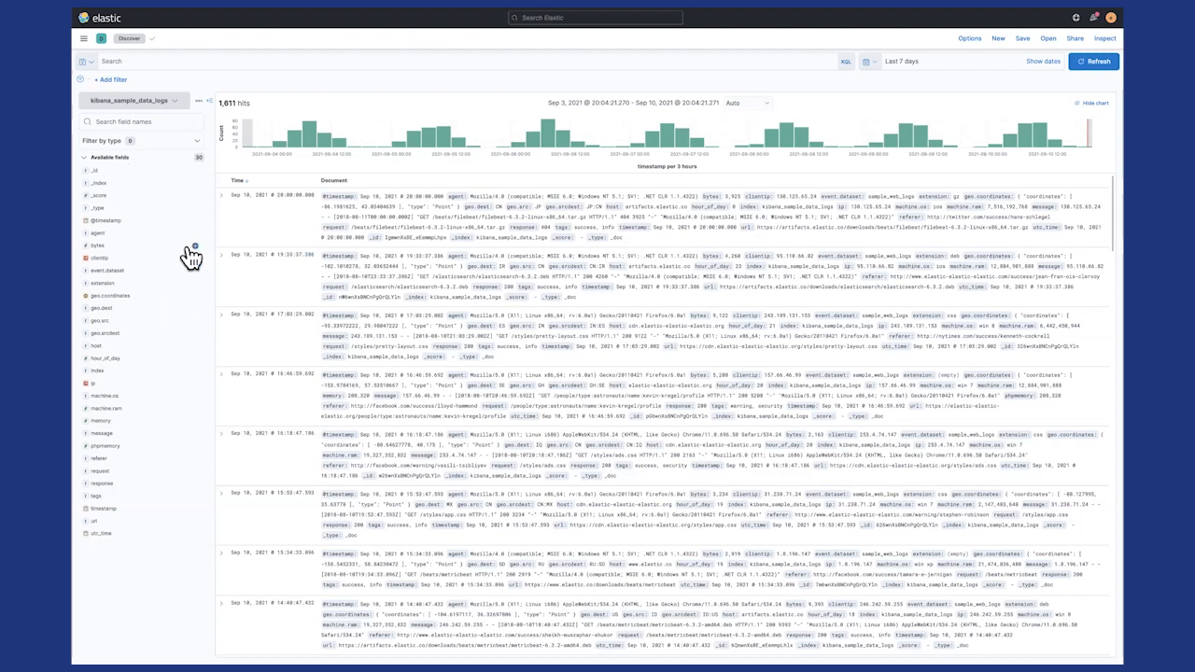
- Expand the third log document in the results and look through its field values
{"action": "mouse_move", "coordinate": [624, 120]}
{"action": "left_click", "coordinate": [224, 317]}
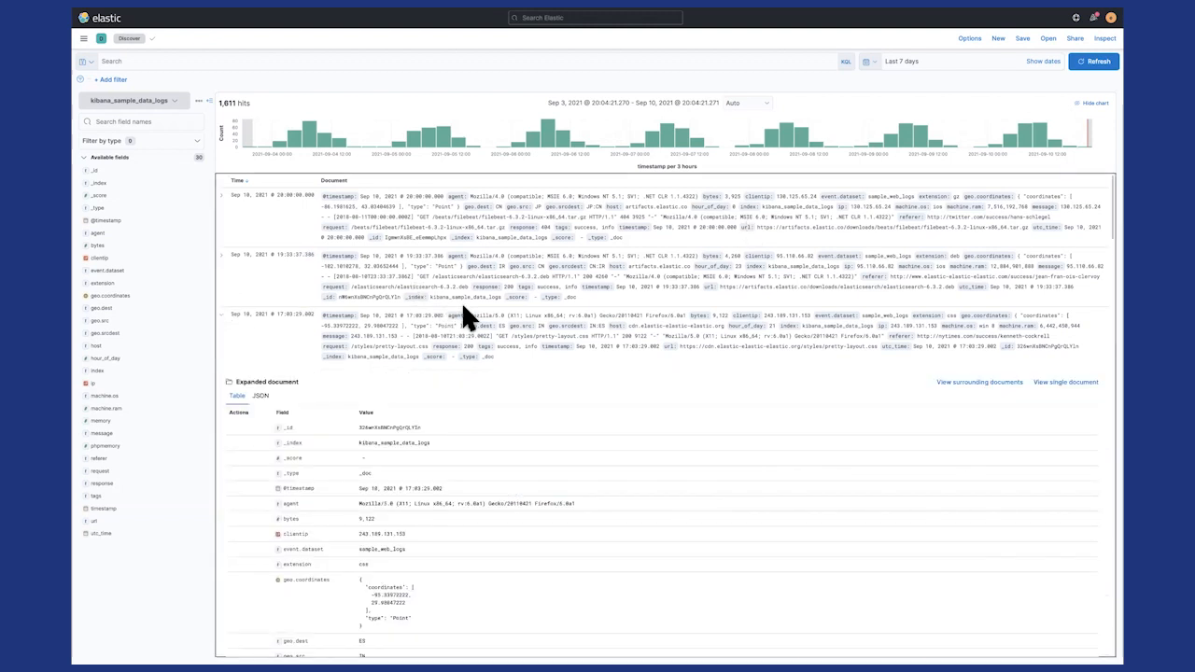
{"action": "scroll", "coordinate": [461, 308], "scroll_direction": "down", "scroll_amount": 1}
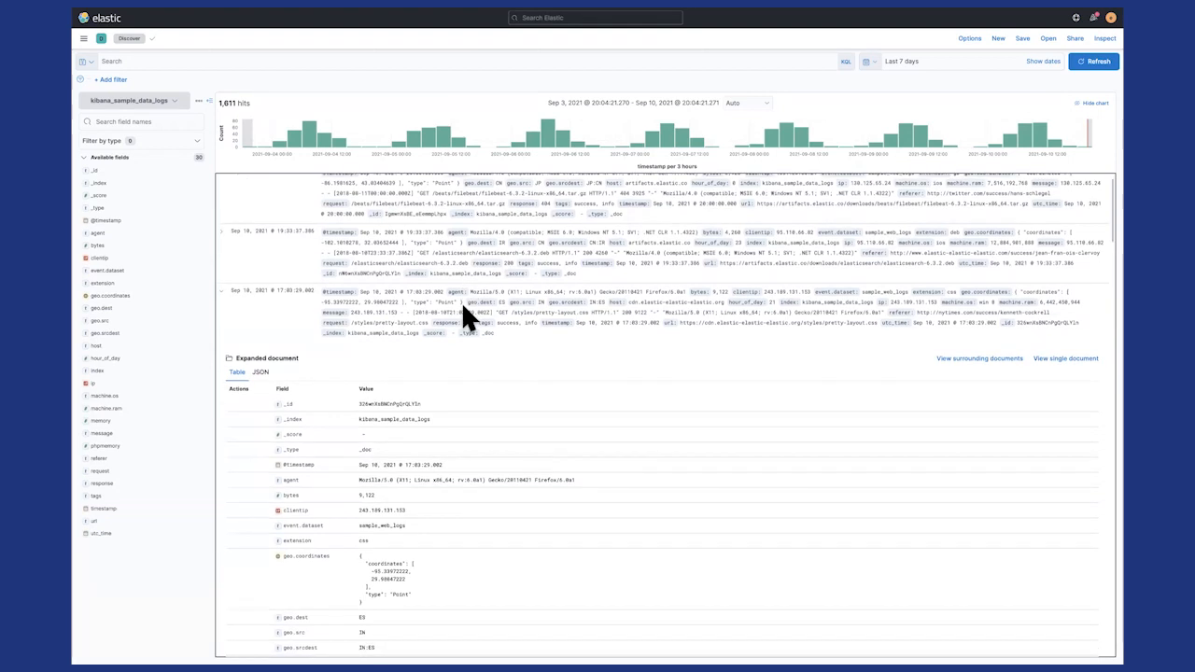
{"action": "scroll", "coordinate": [462, 301], "scroll_direction": "down", "scroll_amount": 1}
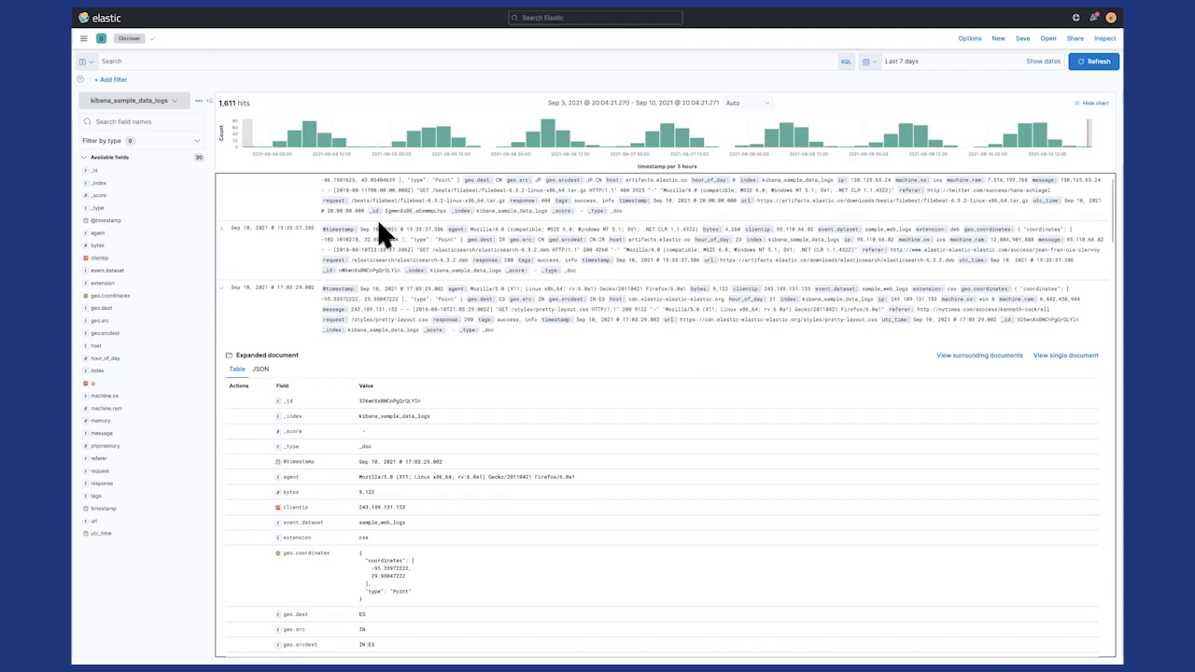
- Look over the form for adding a field to the index pattern, close it unsaved, and view the Discover options
{"action": "left_click", "coordinate": [199, 103]}
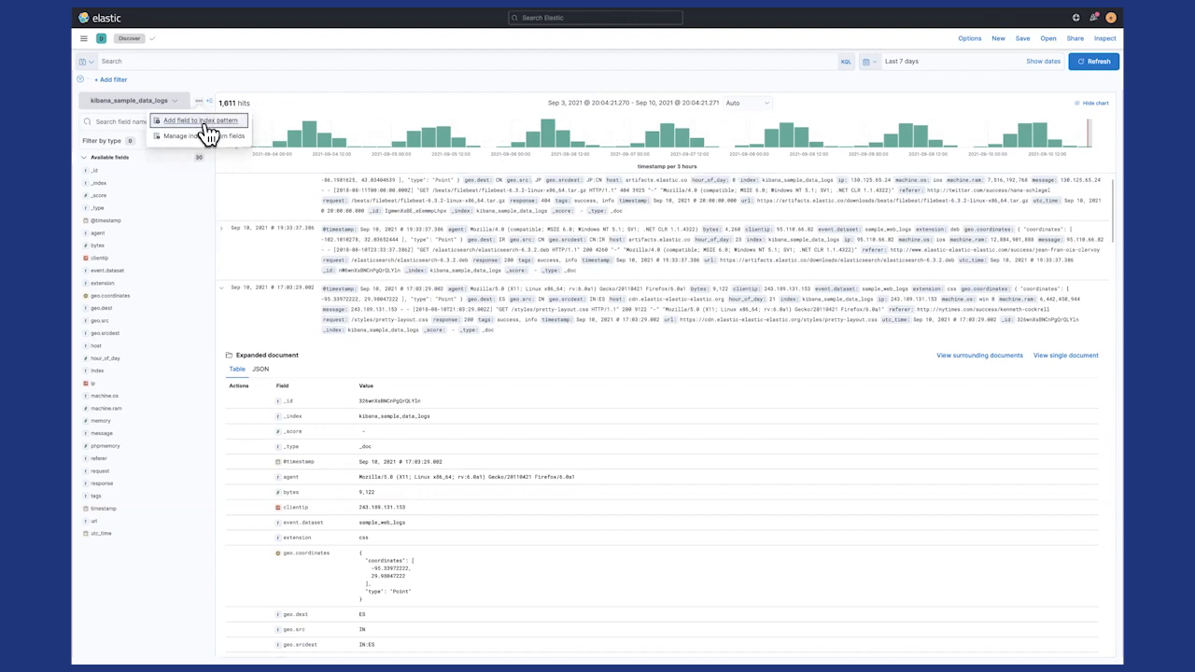
{"action": "left_click", "coordinate": [203, 122]}
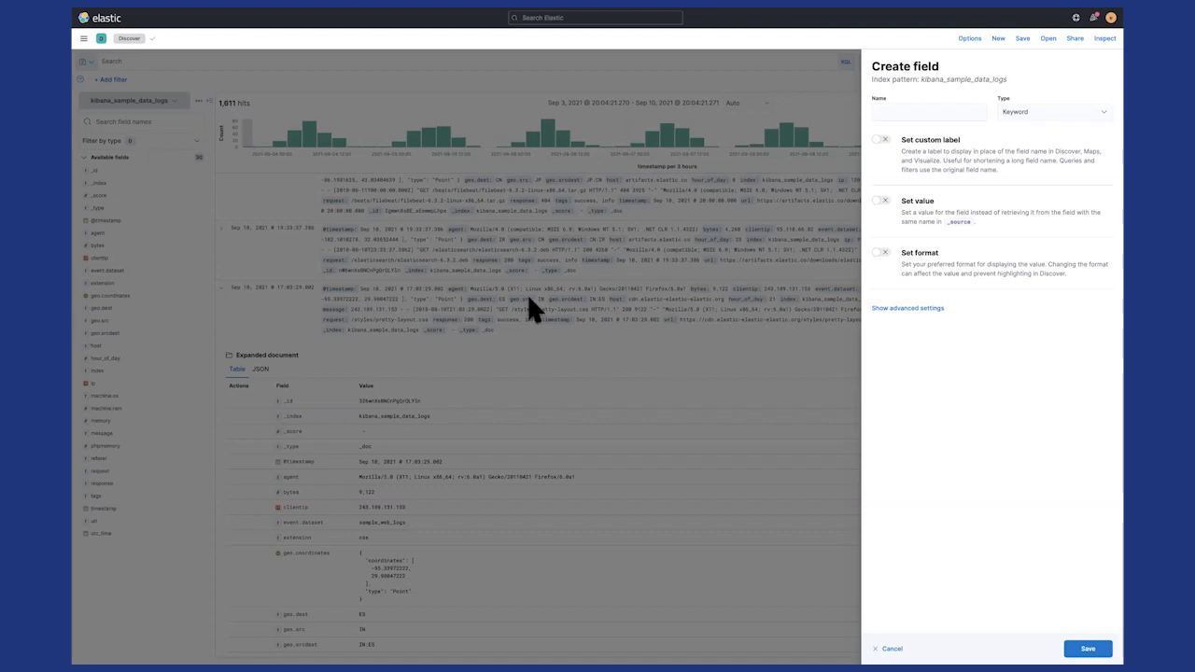
{"action": "key", "text": "Escape"}
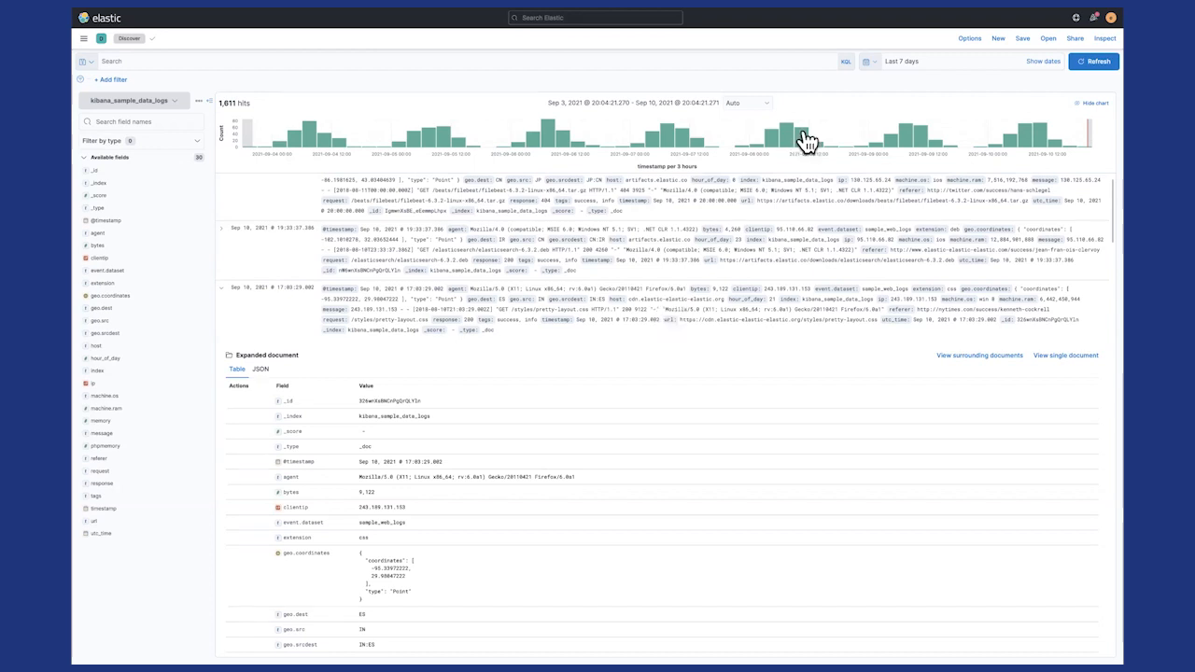
{"action": "left_click", "coordinate": [969, 39]}
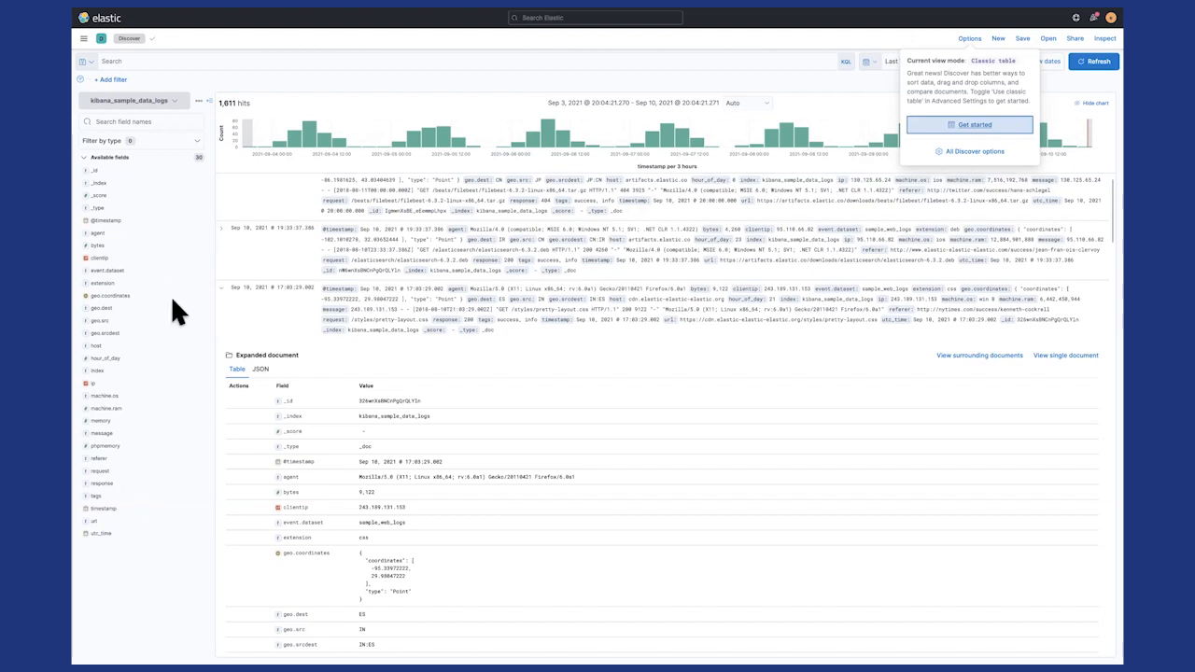
- Check the top values of machine.ram and machine.os, and visualize the machine.os field
{"action": "left_click", "coordinate": [113, 412]}
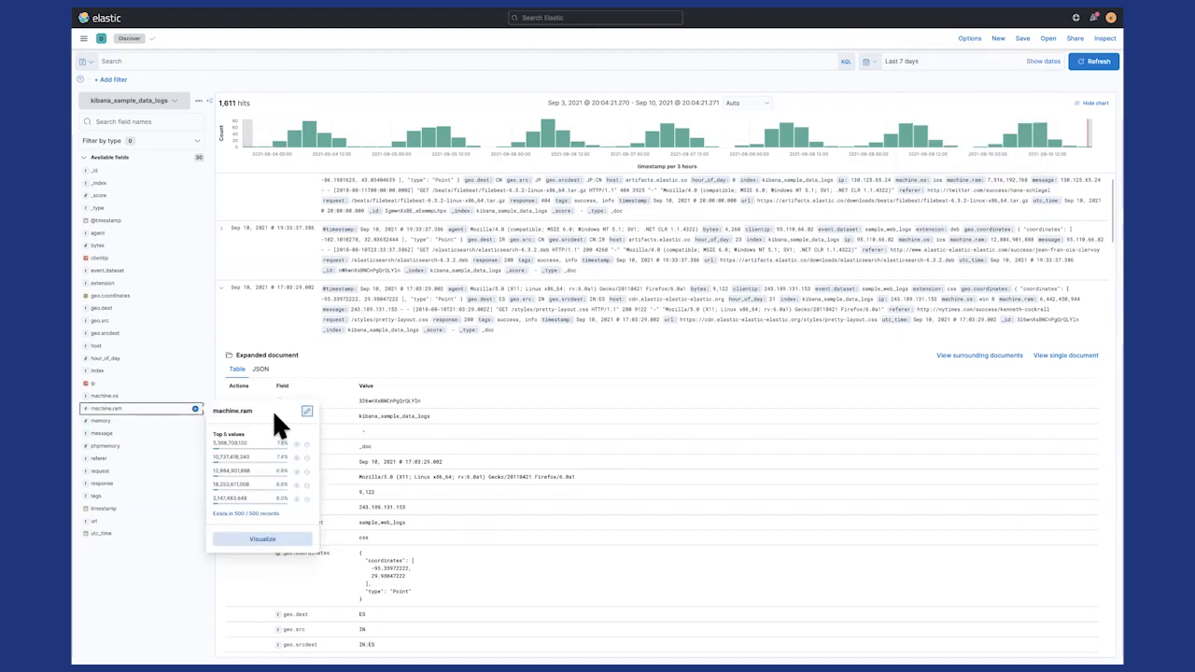
{"action": "left_click", "coordinate": [111, 397]}
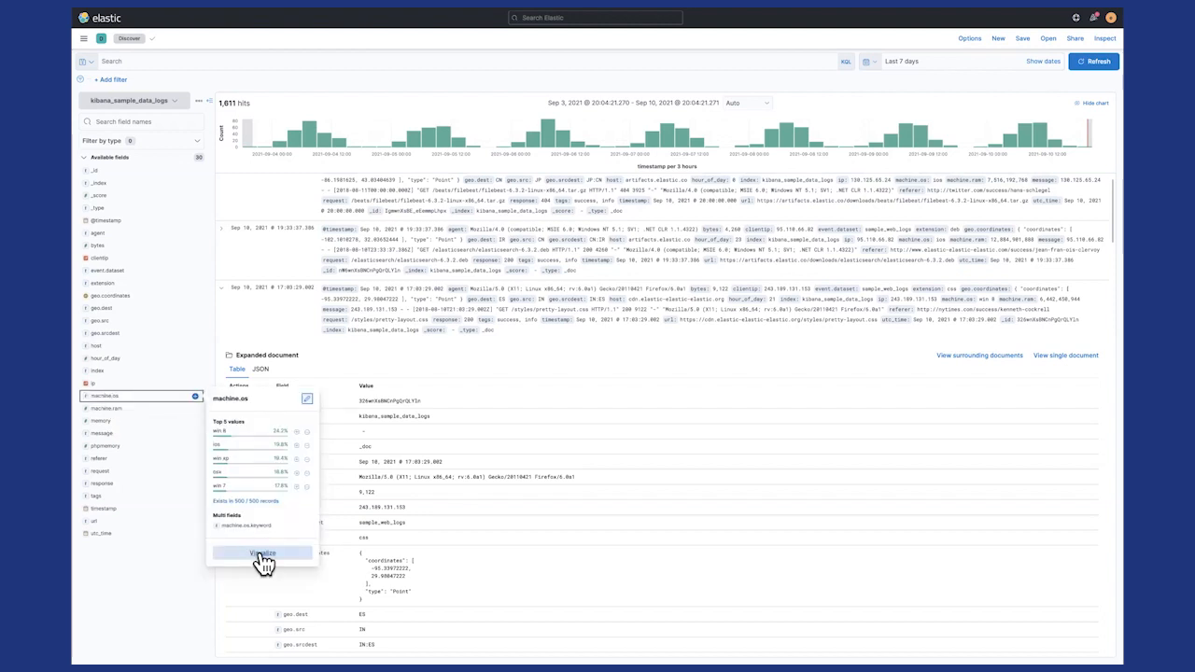
{"action": "left_click", "coordinate": [262, 555]}
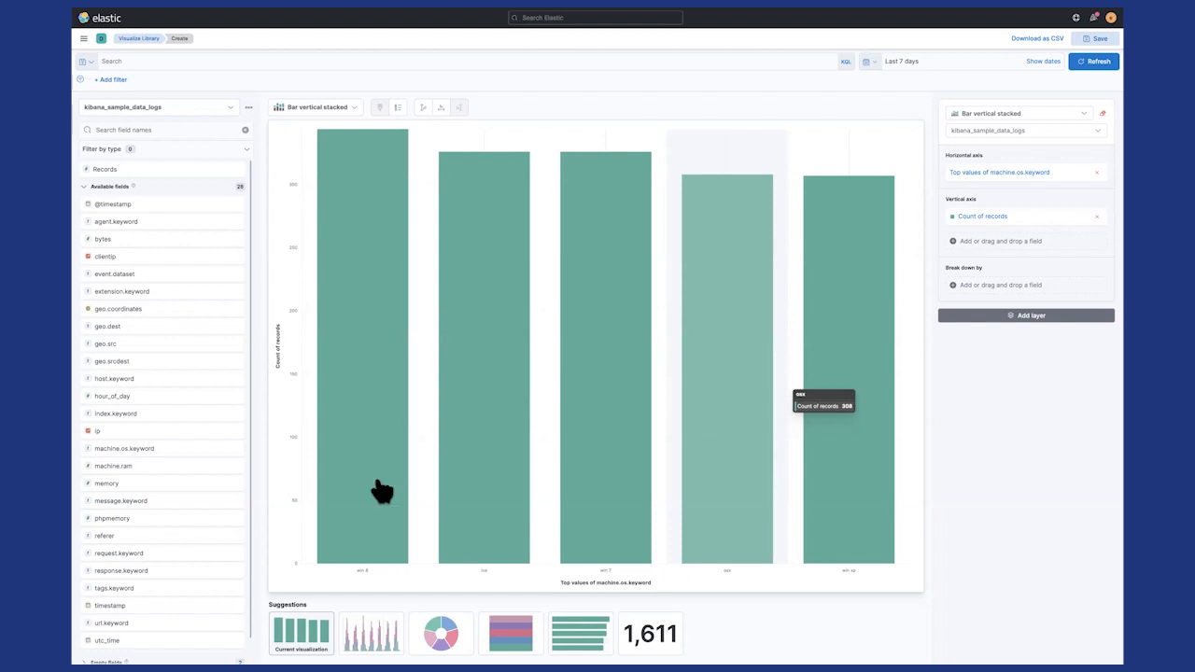
- Change the chart to the suggested donut and add geo.dest as a second slice level
{"action": "left_click", "coordinate": [442, 634]}
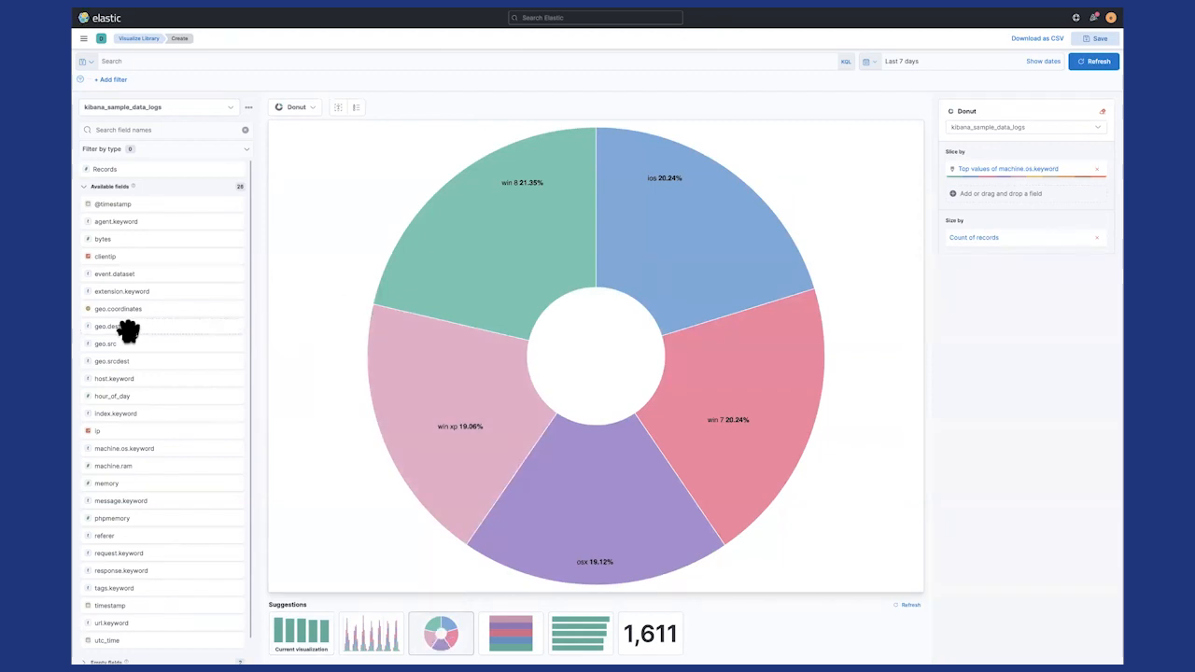
{"action": "left_click_drag", "start_coordinate": [114, 328], "coordinate": [578, 331]}
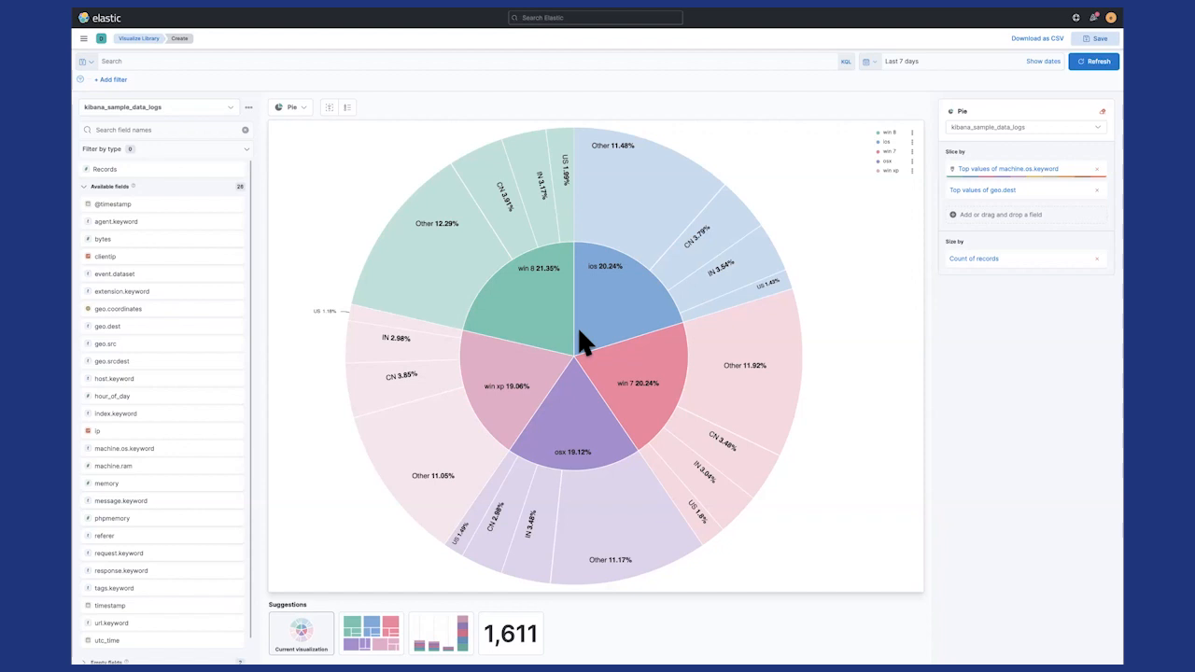
{"action": "mouse_move", "coordinate": [551, 315]}
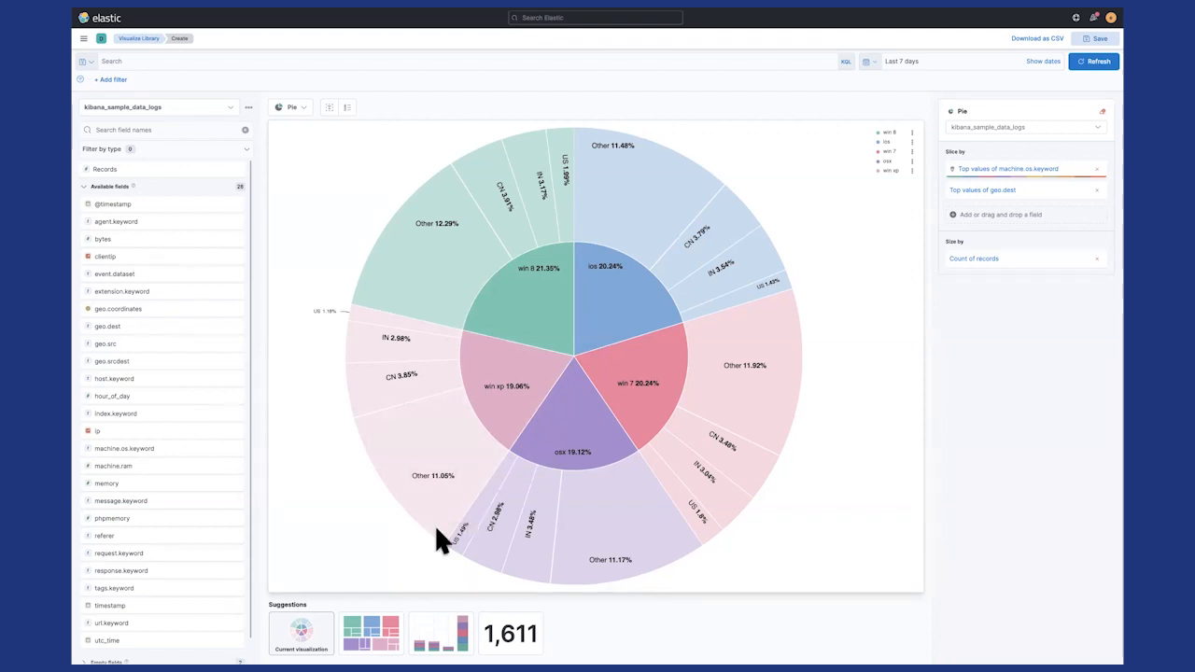
{"action": "mouse_move", "coordinate": [389, 464]}
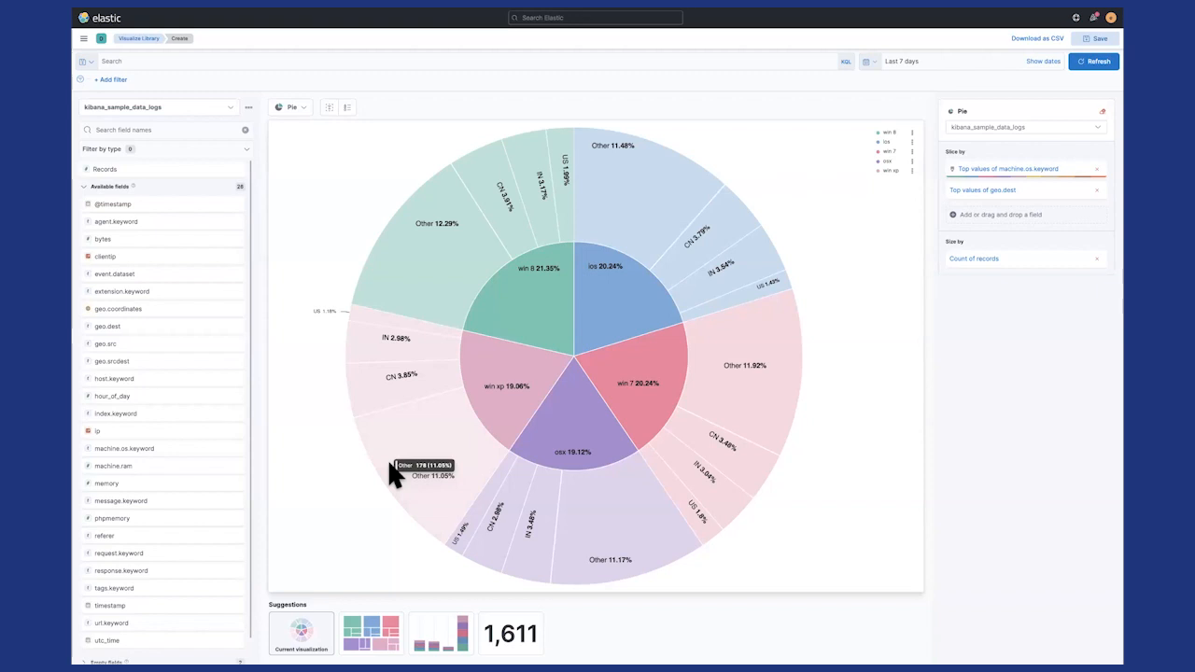
- Compare the suggested treemap and stacked bar versions of the chart, and settle on the treemap
{"action": "left_click", "coordinate": [372, 639]}
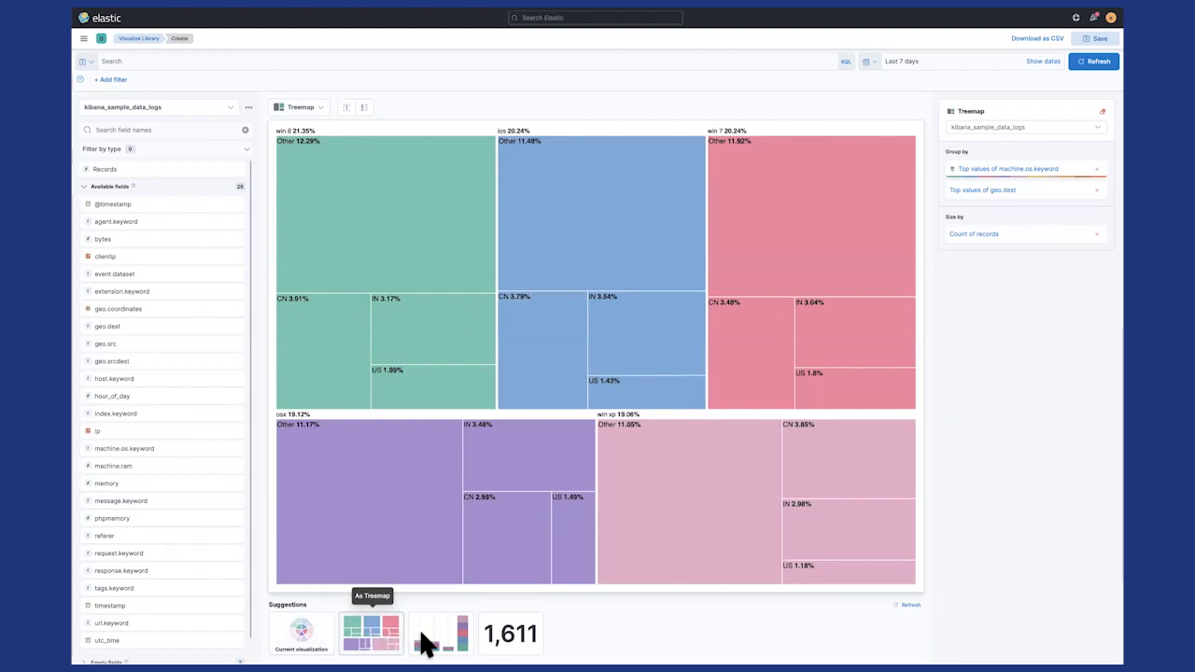
{"action": "left_click", "coordinate": [441, 638]}
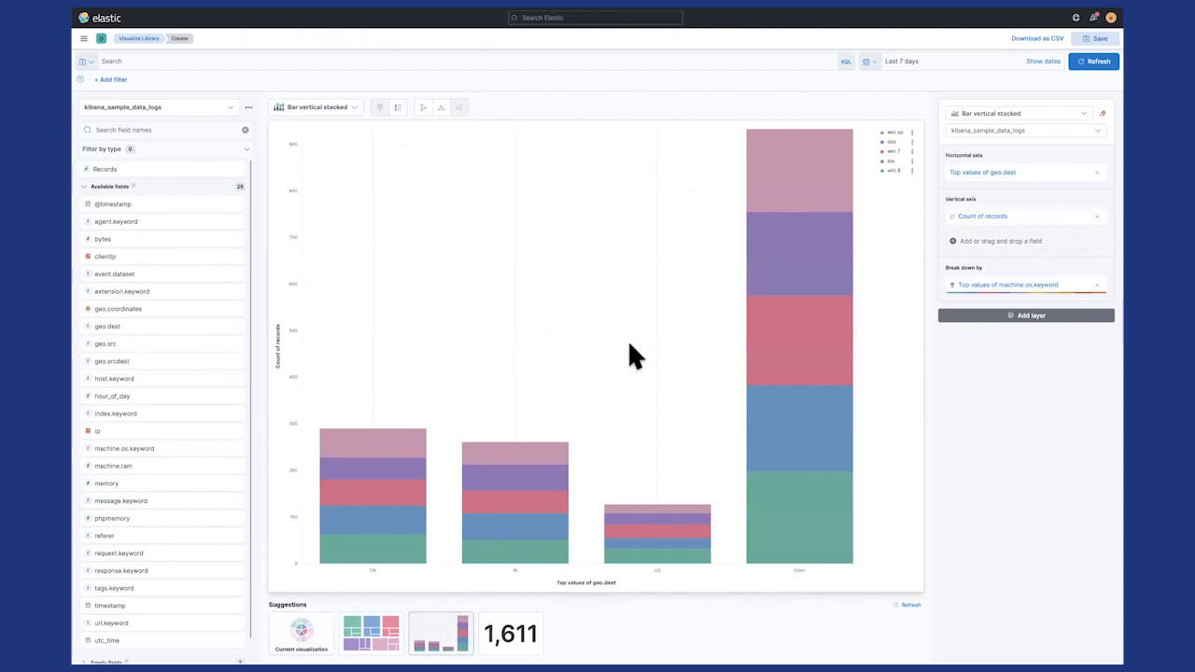
{"action": "left_click", "coordinate": [385, 618]}
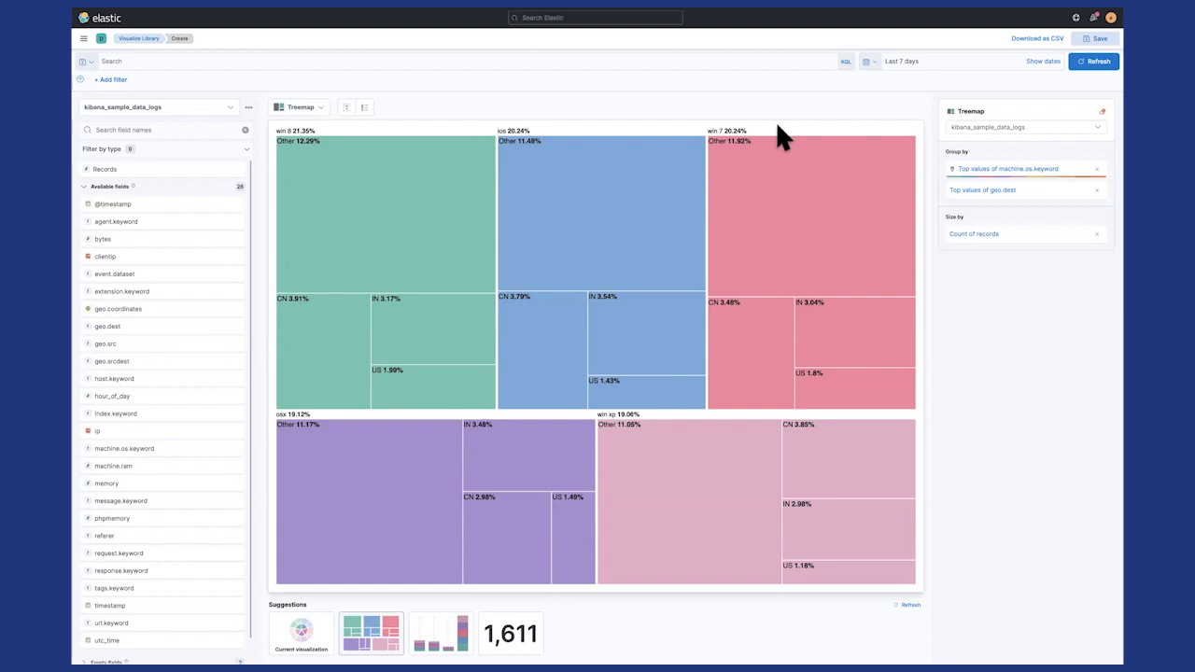
- Save the visualization as "[ElasticON] Tree Map with OS by Geo" to a new dashboard, also adding it to the library
{"action": "left_click", "coordinate": [1097, 39]}
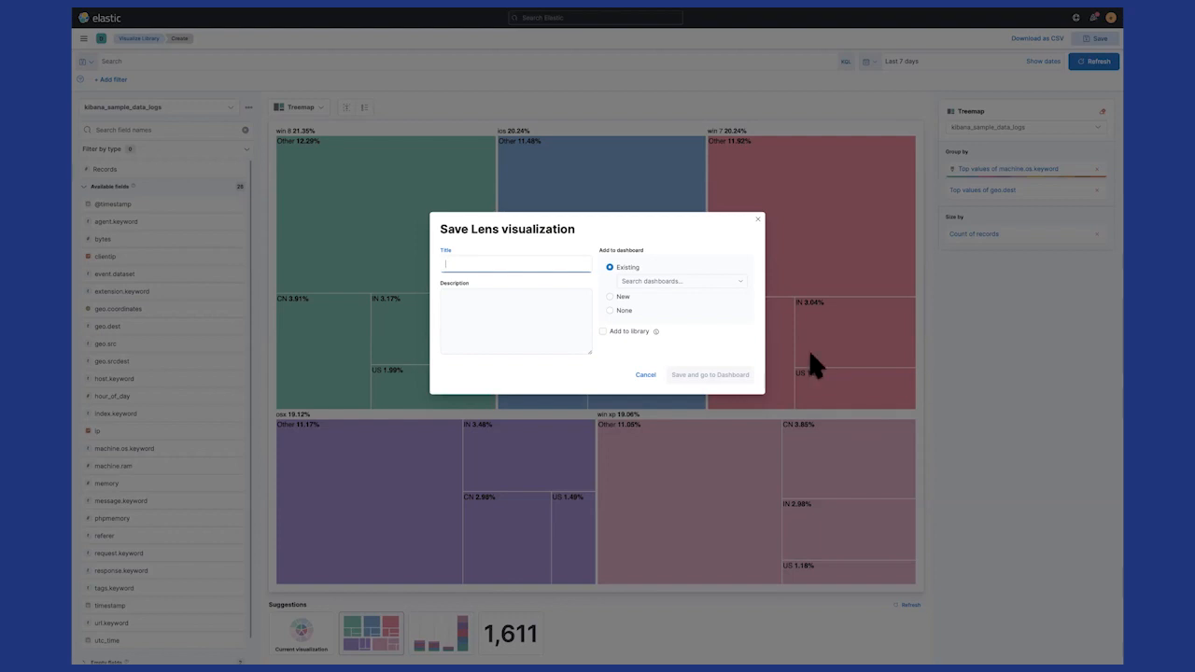
{"action": "type", "text": "[ElasticON] Tree Map with "}
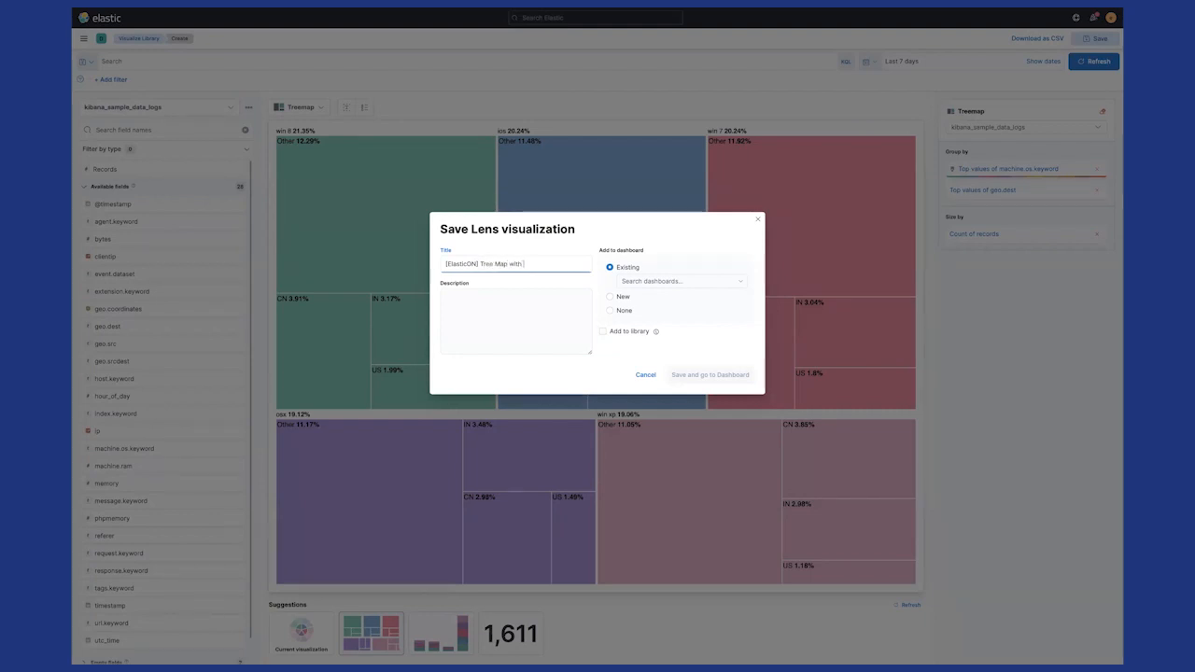
{"action": "type", "text": "OS by Geo"}
{"action": "left_click", "coordinate": [608, 298]}
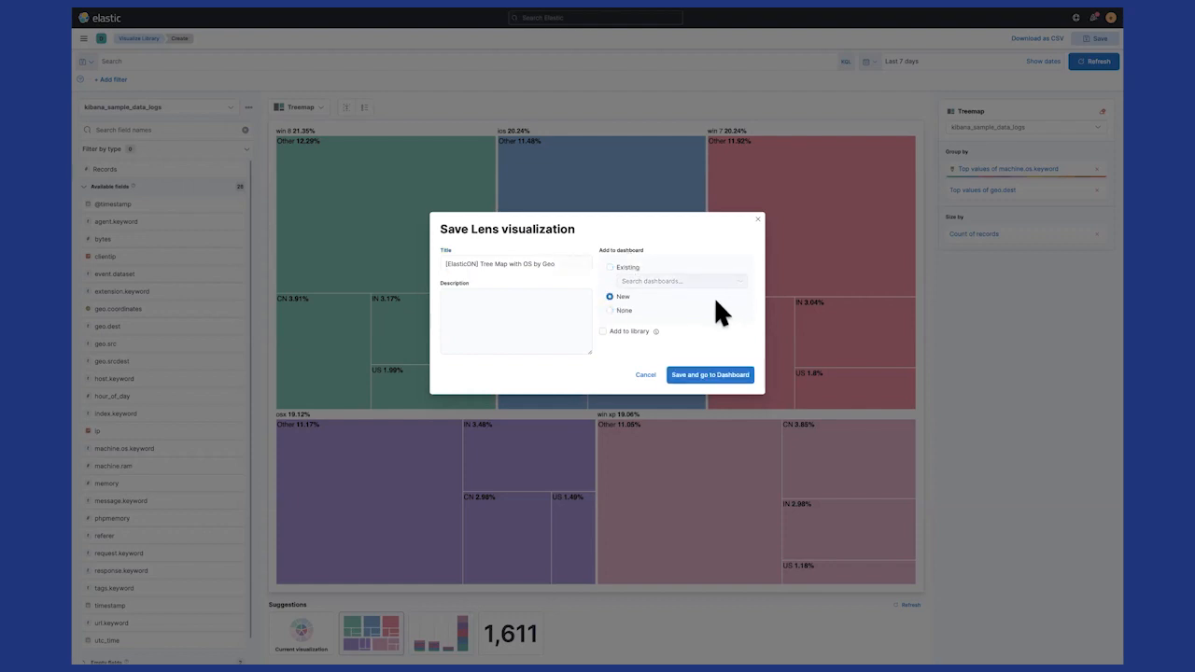
{"action": "left_click", "coordinate": [603, 332]}
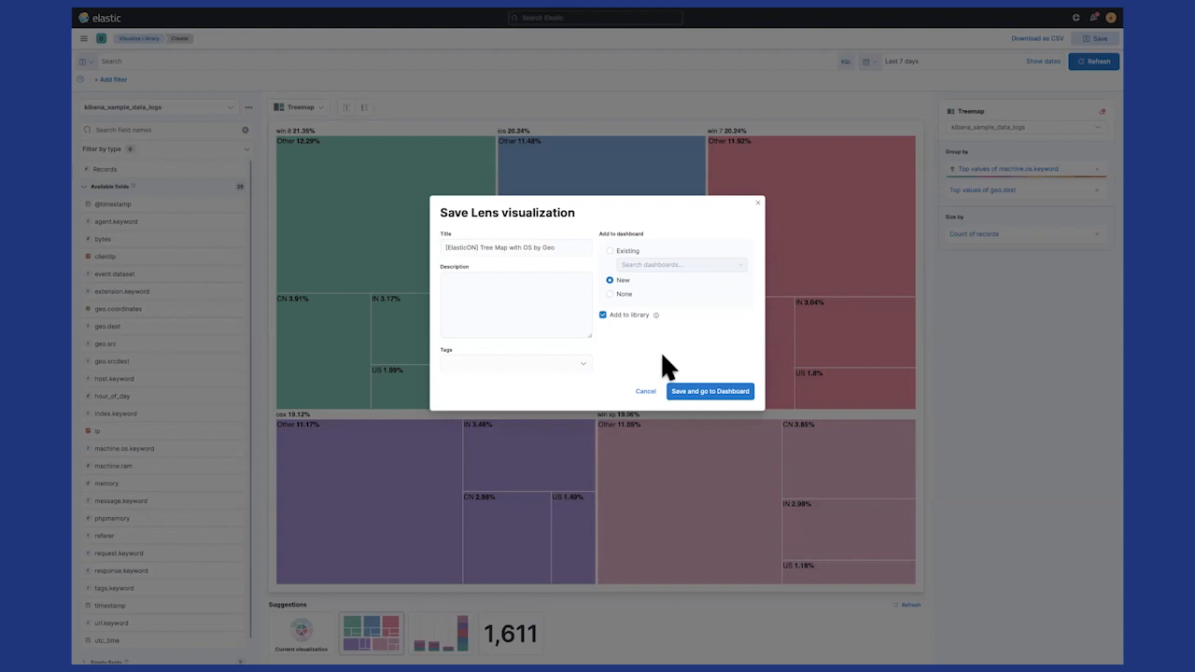
{"action": "left_click", "coordinate": [702, 394]}
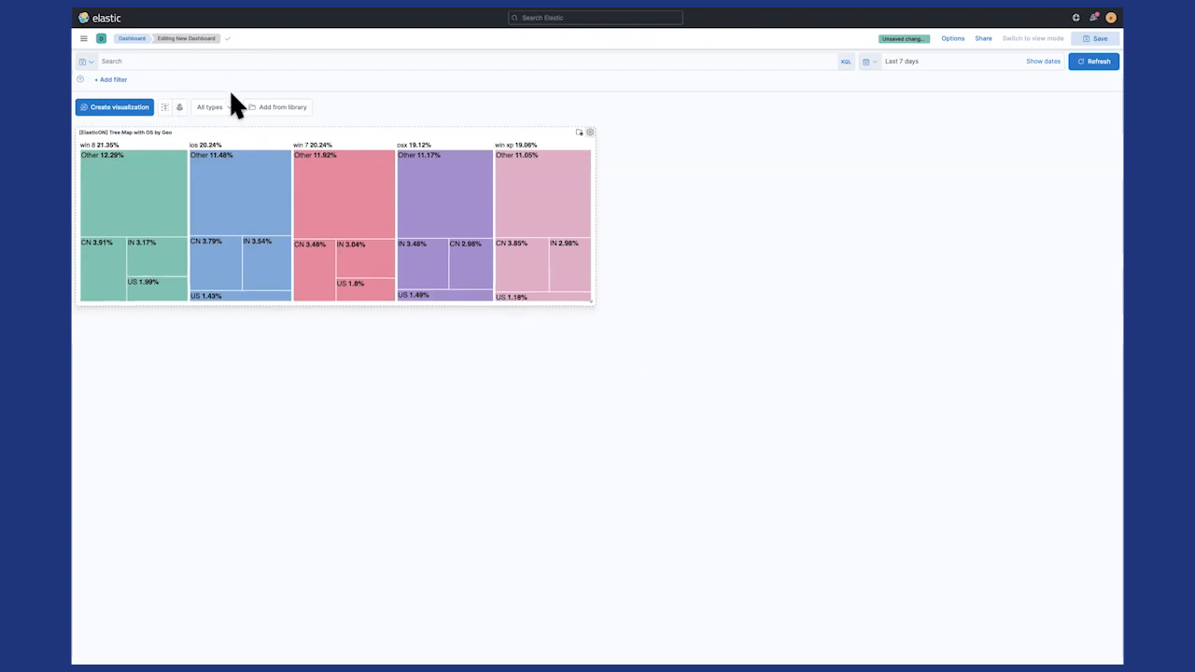
- Add the "[Logs] Total Requests and Bytes" map from the library and stretch both dashboard panels down the page
{"action": "left_click", "coordinate": [280, 107]}
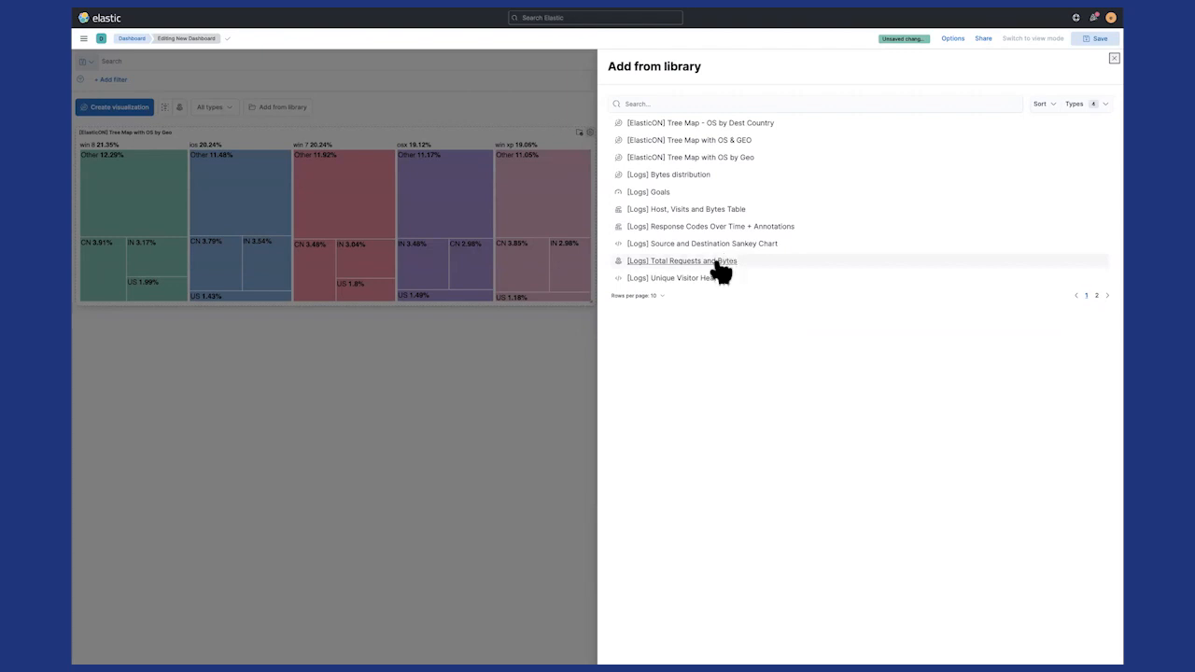
{"action": "left_click", "coordinate": [666, 264]}
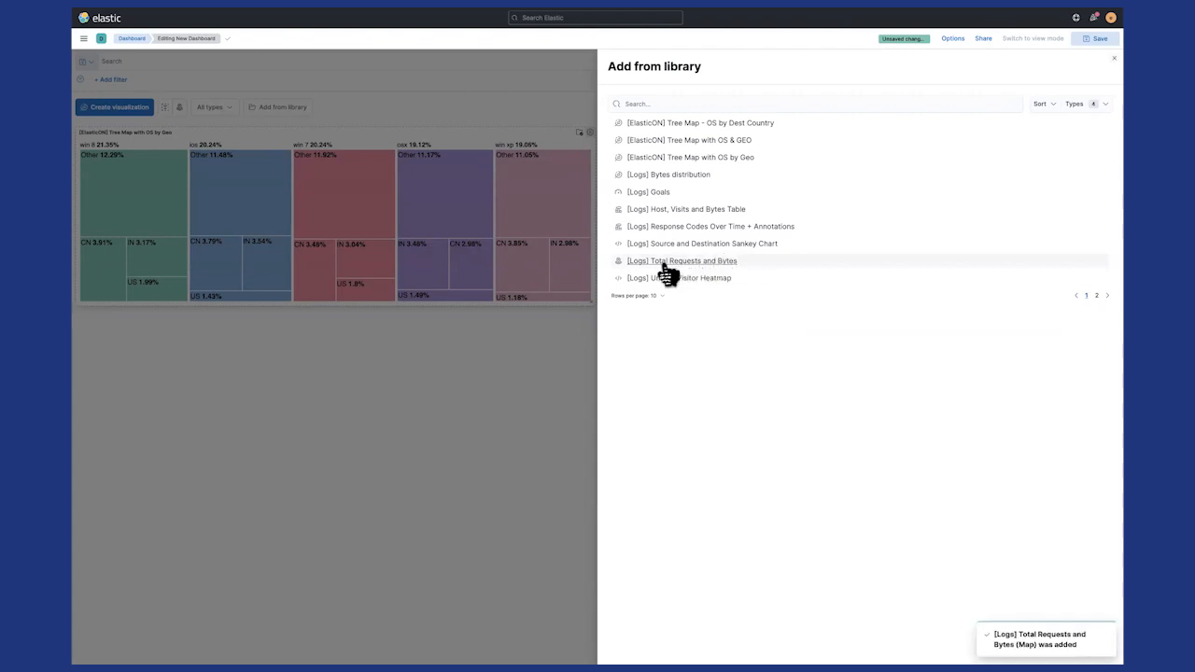
{"action": "left_click", "coordinate": [511, 390]}
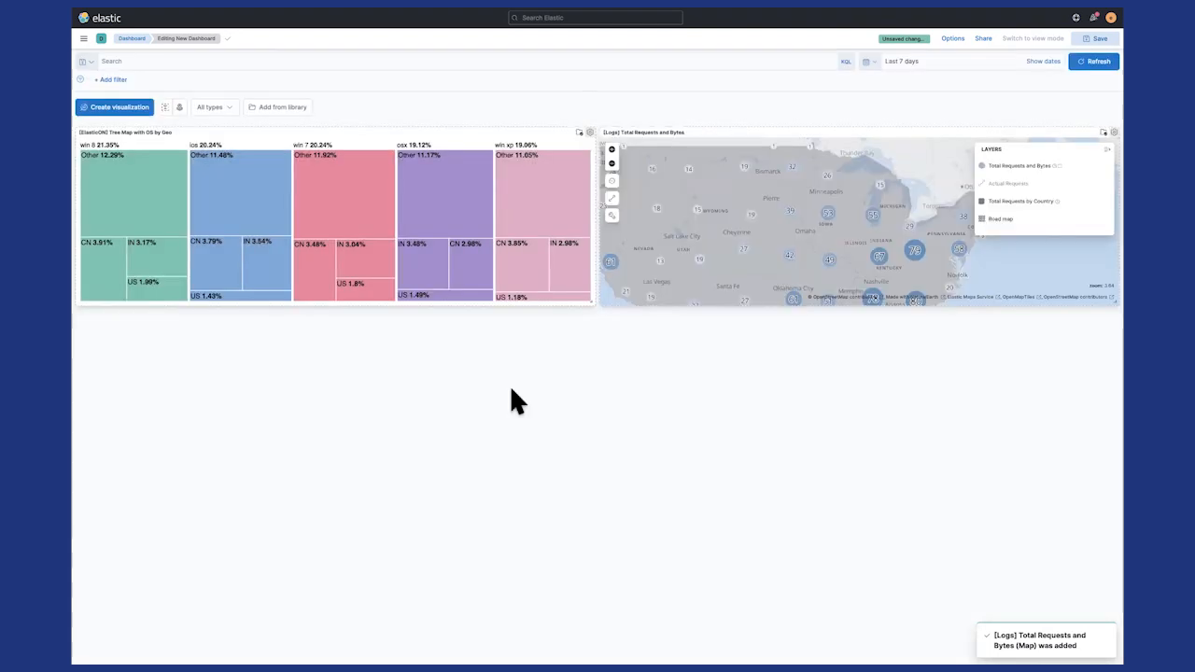
{"action": "left_click_drag", "start_coordinate": [592, 309], "coordinate": [579, 629]}
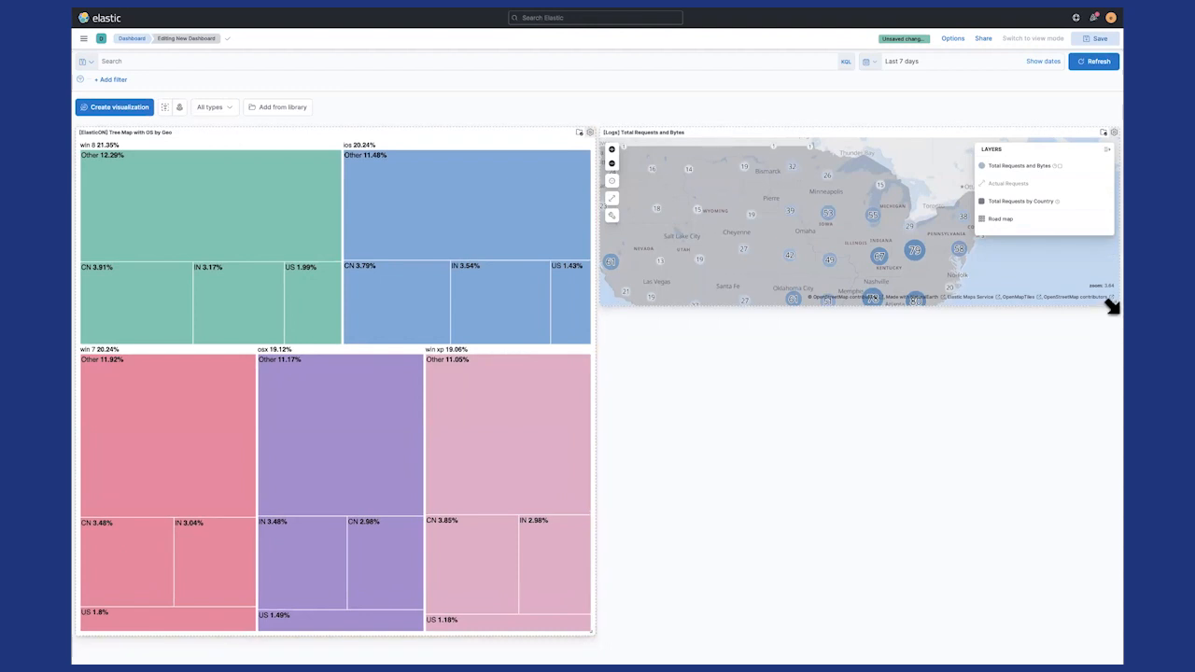
{"action": "left_click_drag", "start_coordinate": [1108, 304], "coordinate": [1093, 629]}
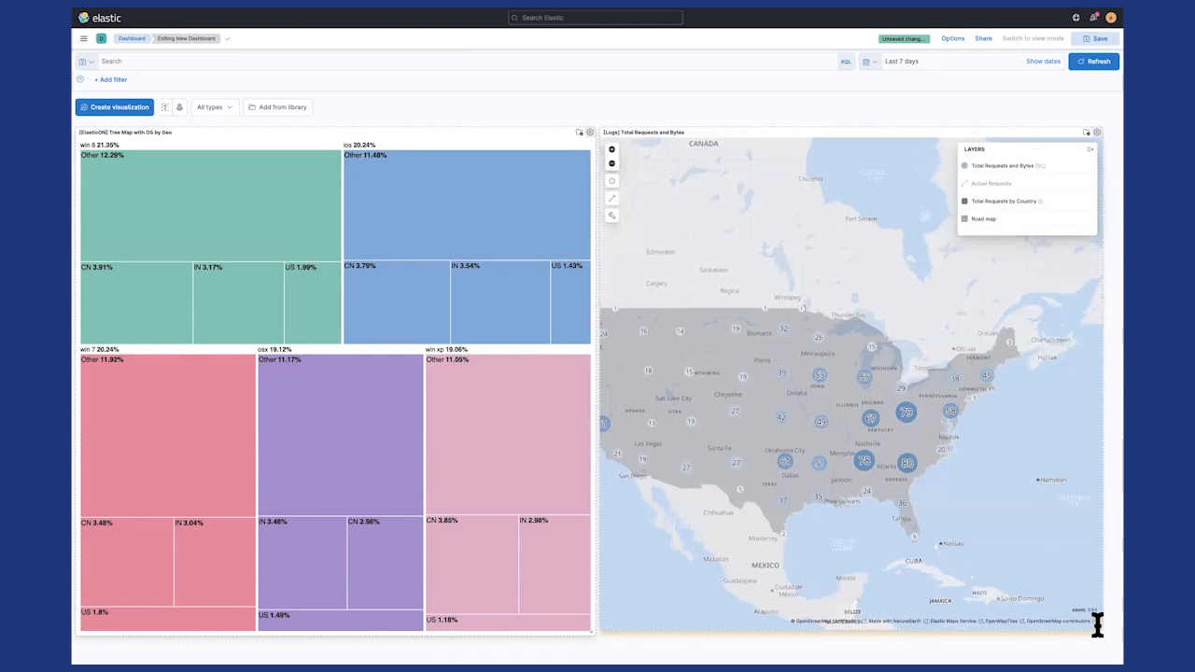
- Add a dashboard filter where geo.src is US
{"action": "left_click", "coordinate": [113, 79]}
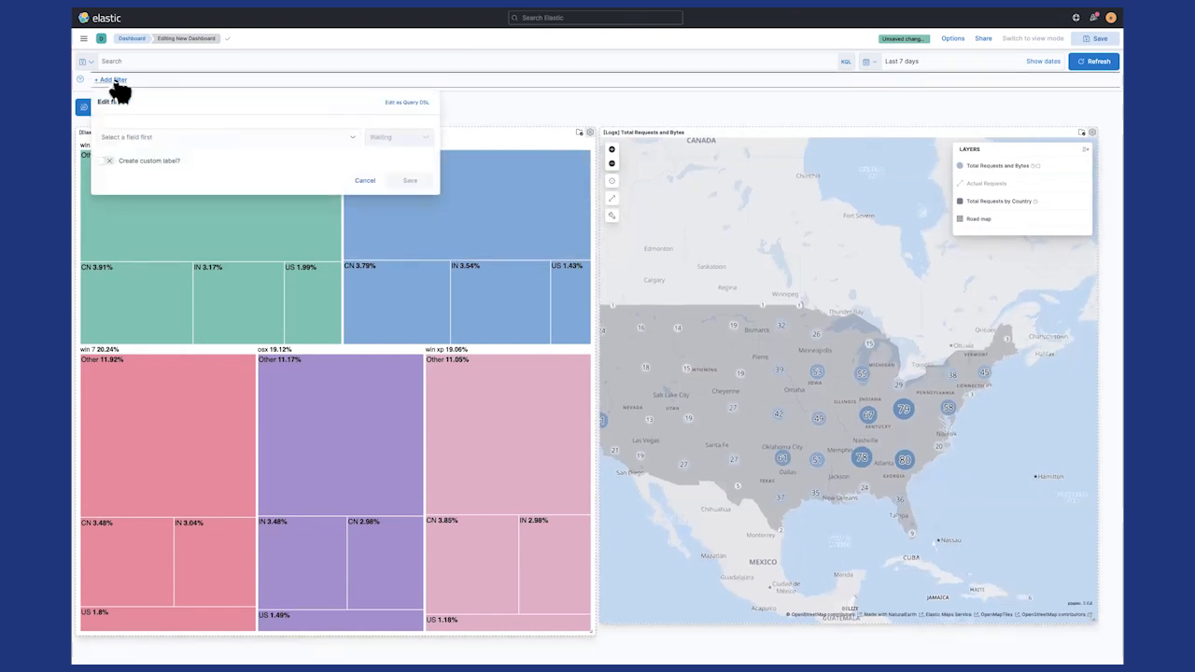
{"action": "left_click", "coordinate": [129, 136]}
{"action": "type", "text": "ge"}
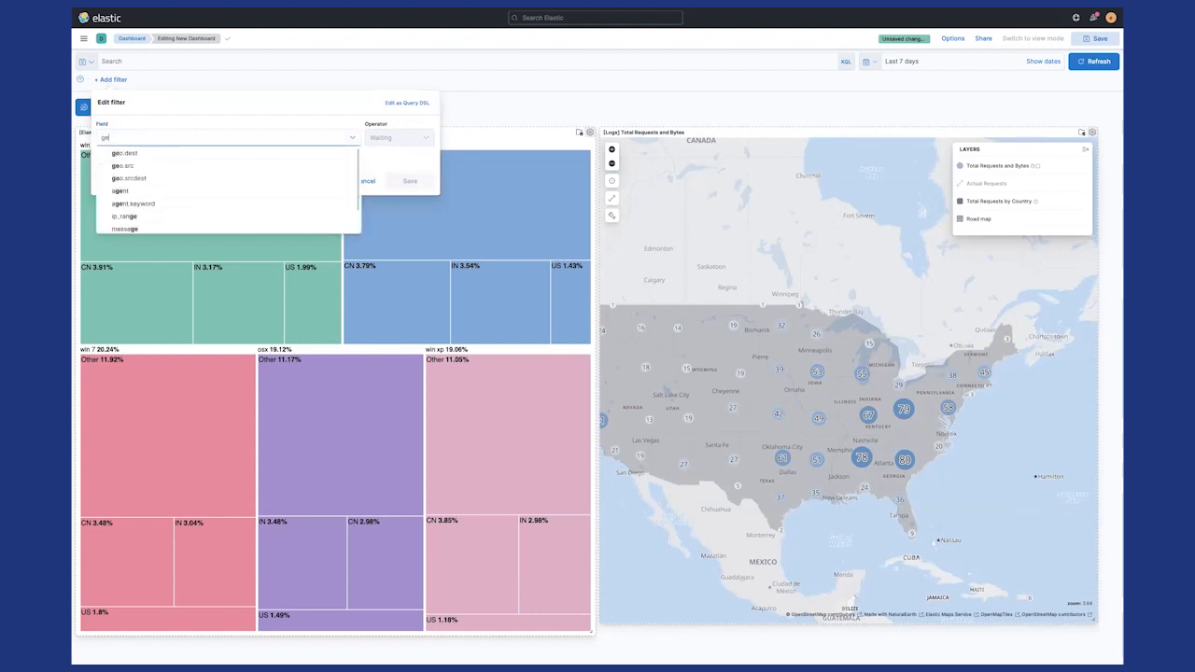
{"action": "type", "text": "o"}
{"action": "left_click", "coordinate": [125, 166]}
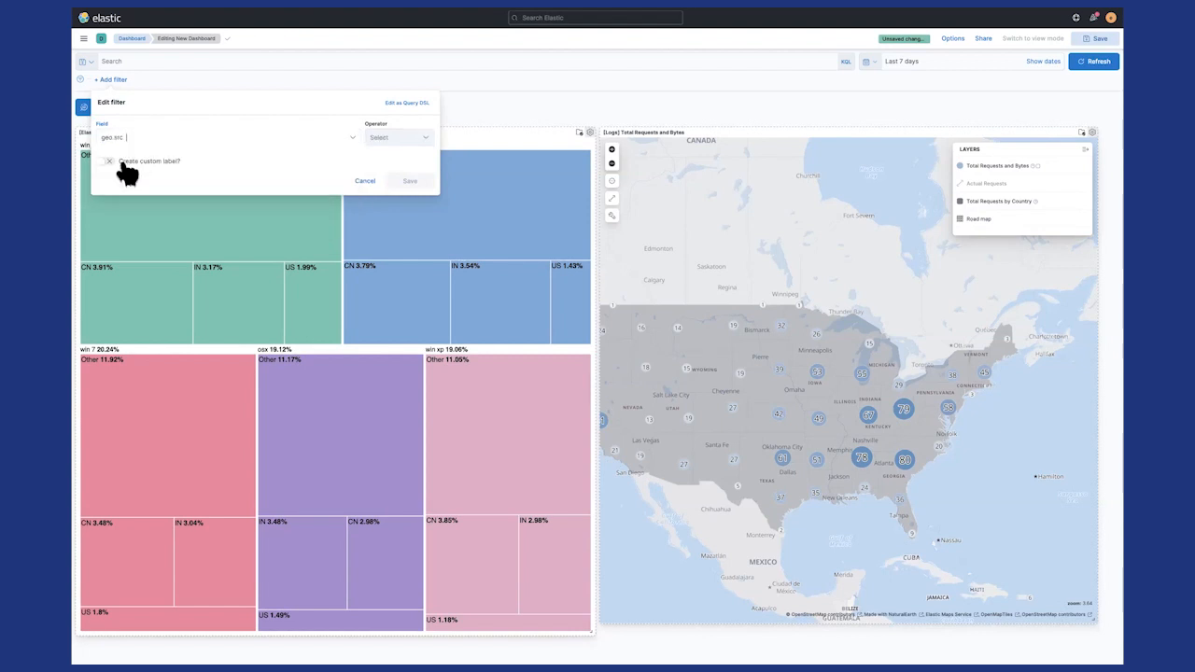
{"action": "left_click", "coordinate": [403, 133]}
{"action": "left_click", "coordinate": [383, 149]}
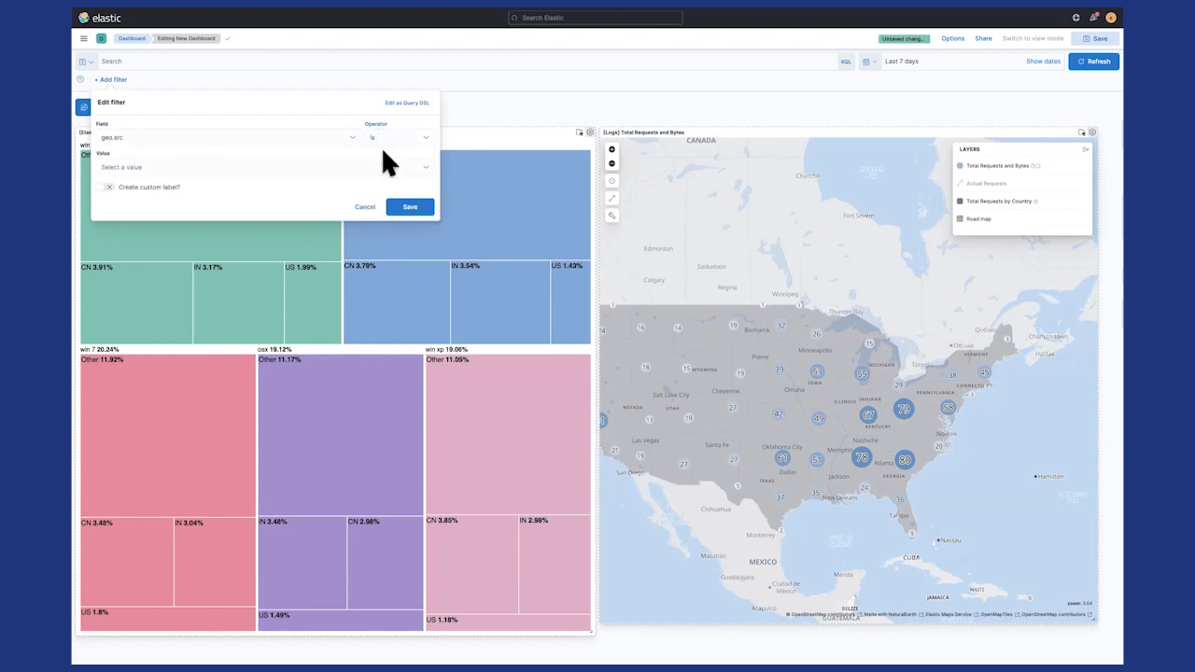
{"action": "left_click", "coordinate": [146, 165]}
{"action": "type", "text": "U"}
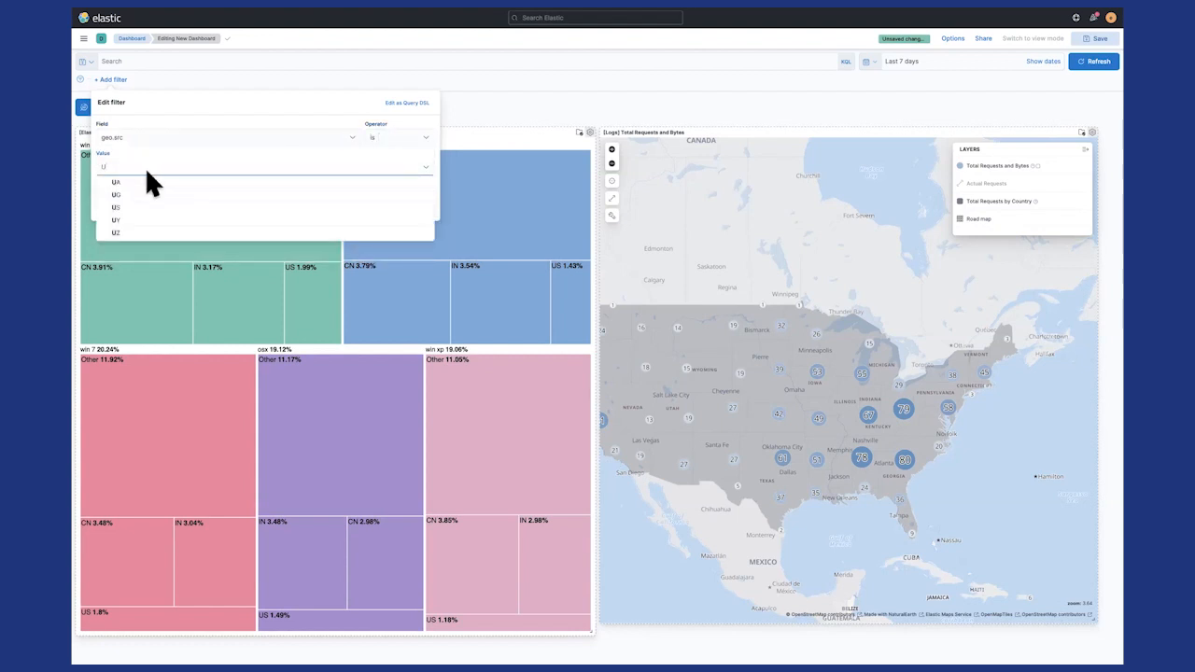
{"action": "left_click", "coordinate": [114, 207]}
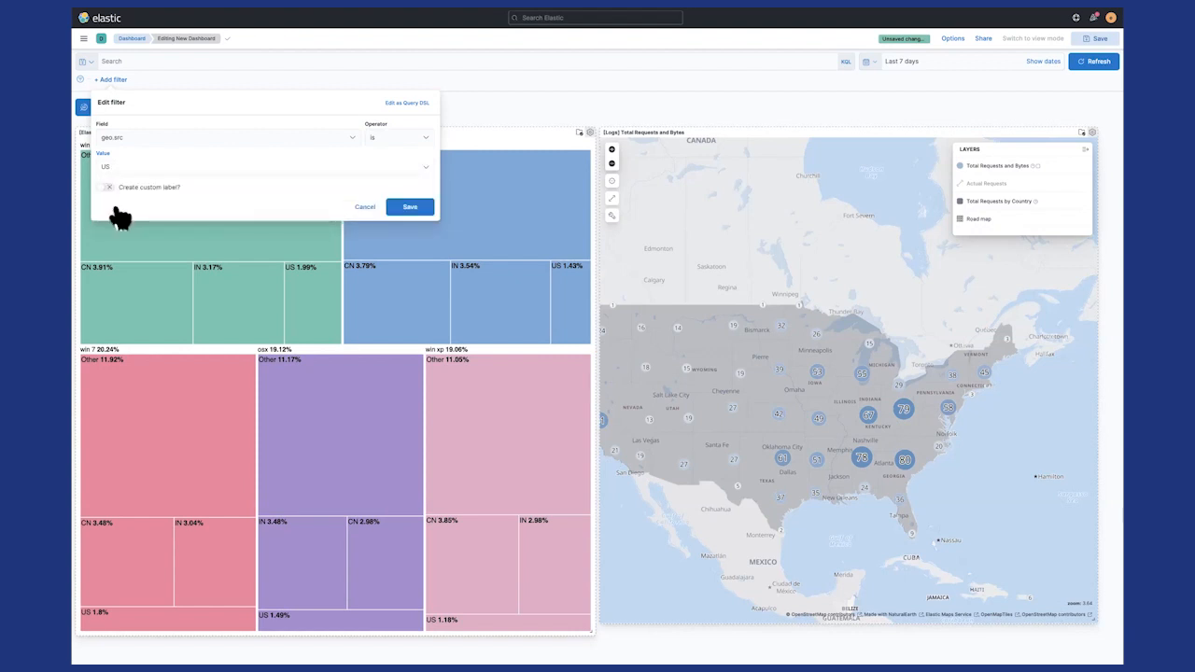
{"action": "left_click", "coordinate": [410, 209]}
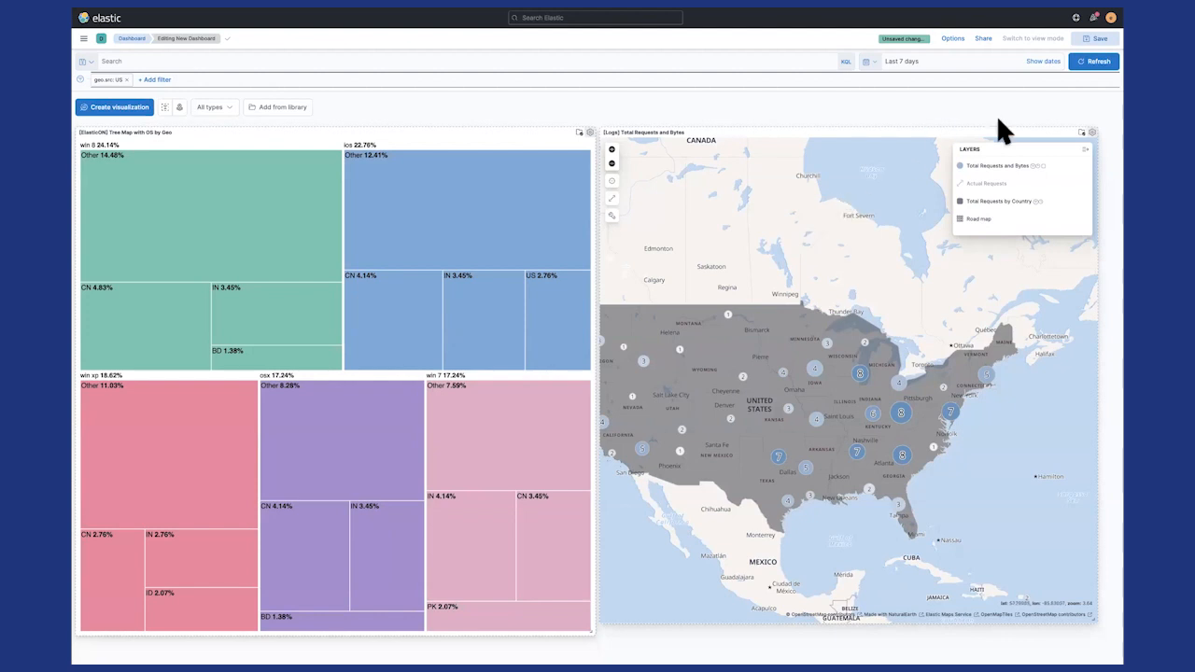
- Open the "[Logs] Total Requests and Bytes" map for editing, step its time slider back and forward one day, and play the animation
{"action": "left_click", "coordinate": [1095, 137]}
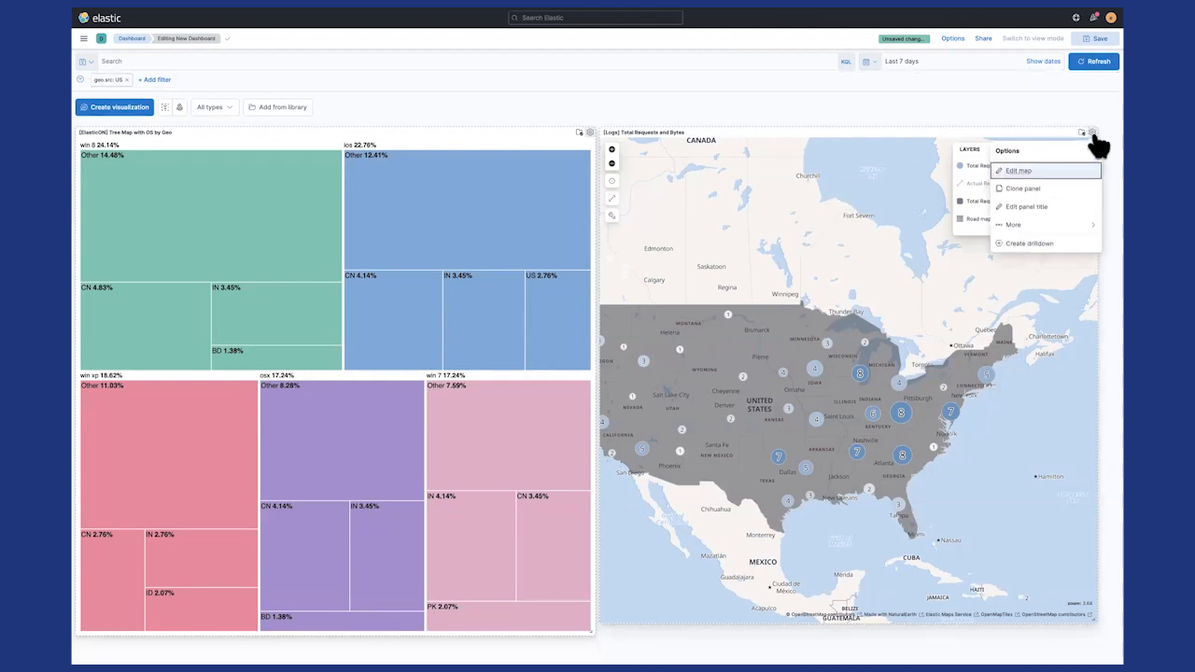
{"action": "left_click", "coordinate": [1016, 173]}
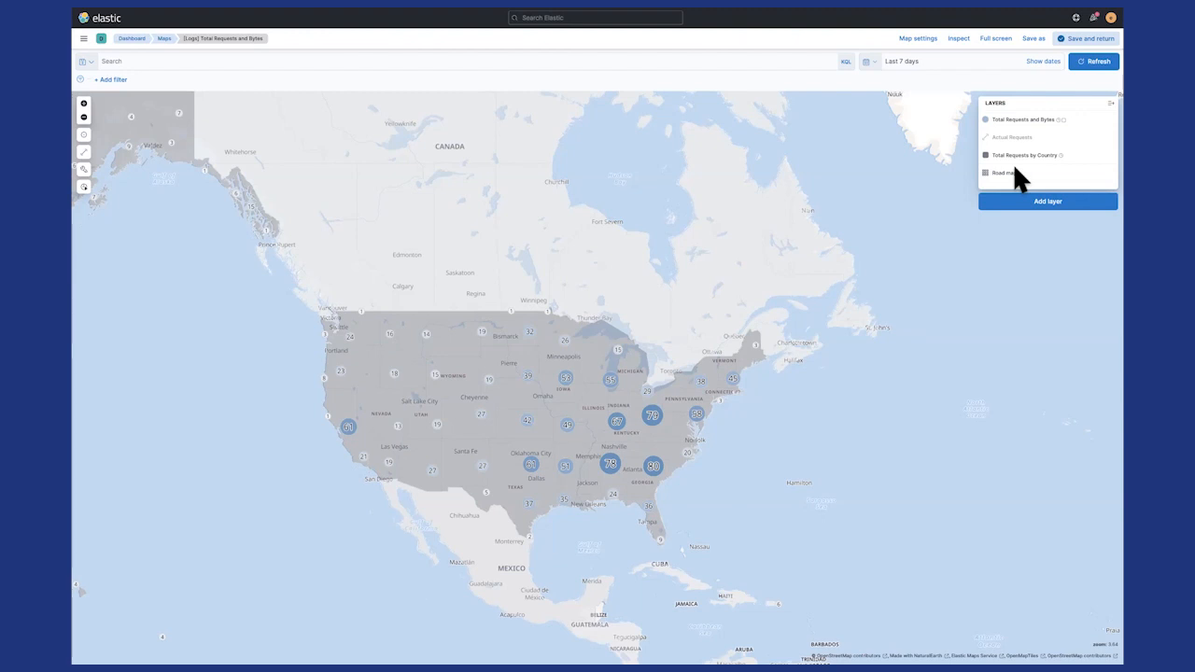
{"action": "left_click", "coordinate": [84, 186]}
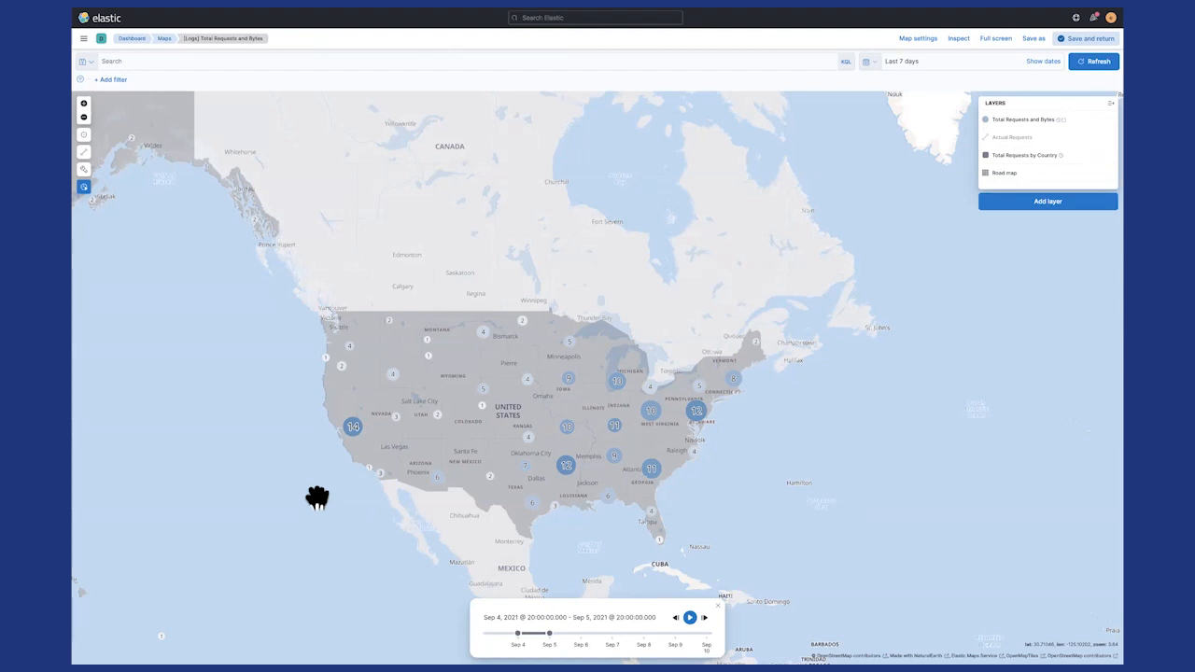
{"action": "left_click", "coordinate": [614, 426]}
{"action": "left_click", "coordinate": [712, 573]}
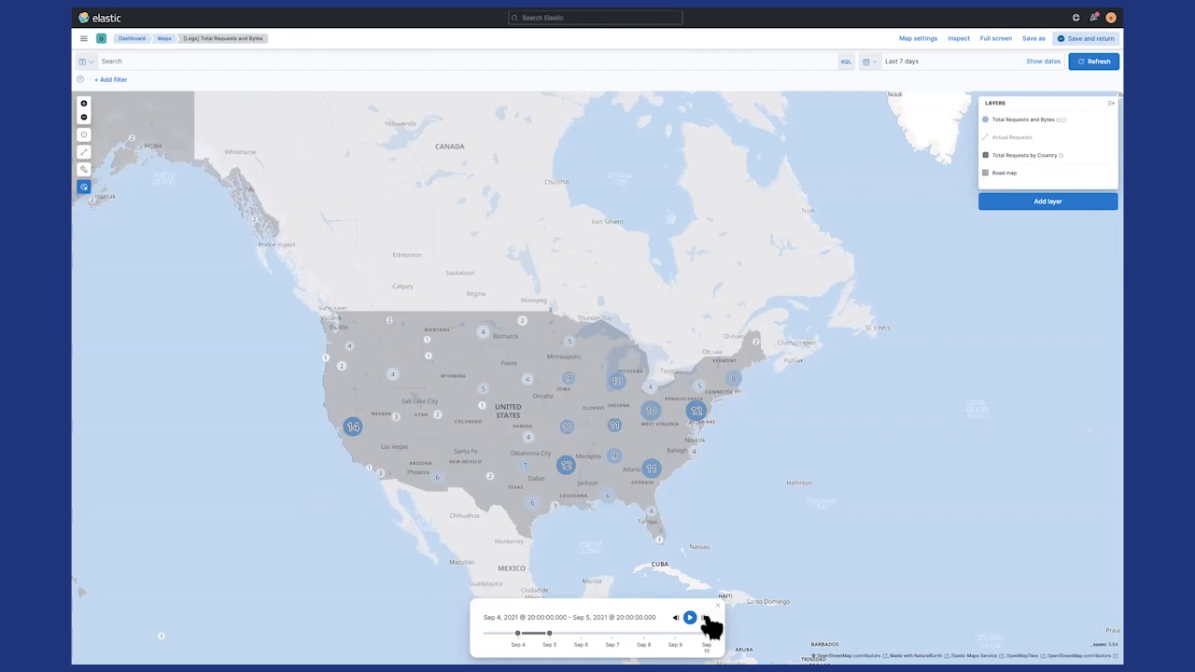
{"action": "left_click", "coordinate": [676, 618]}
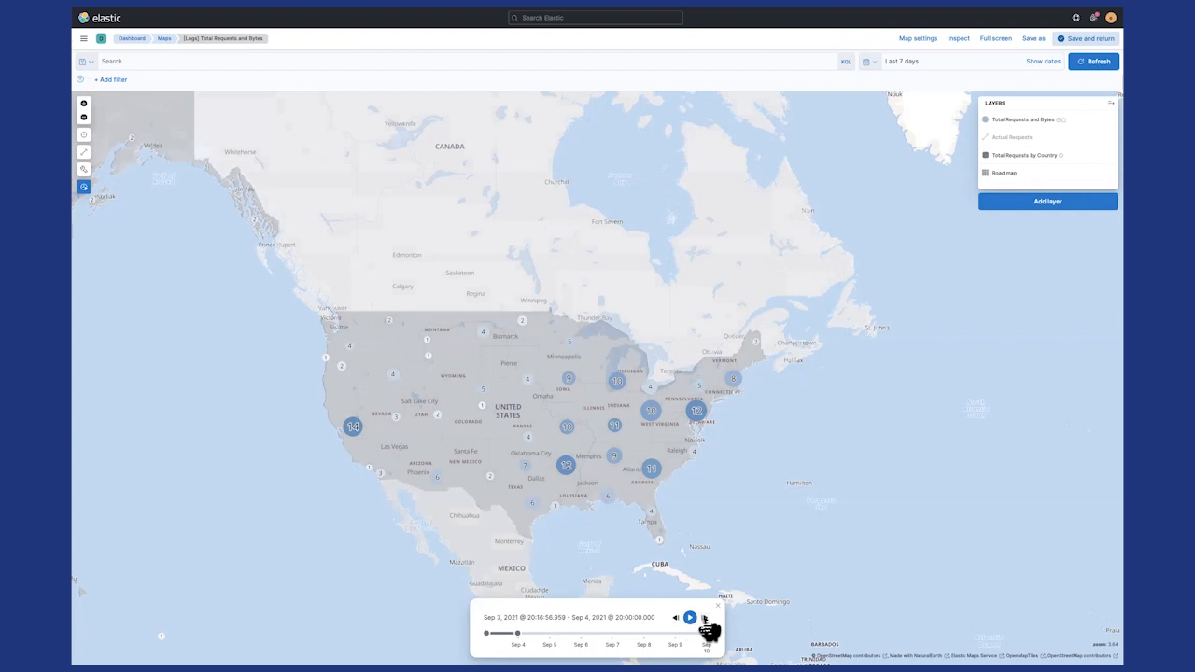
{"action": "left_click", "coordinate": [705, 618]}
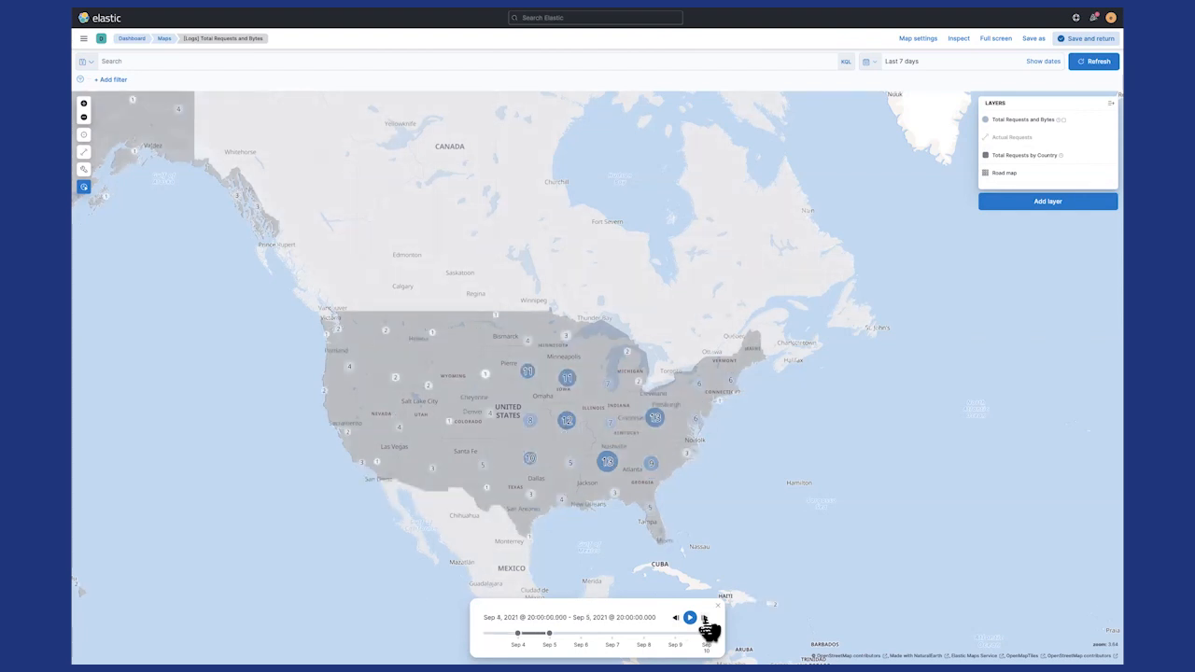
{"action": "left_click", "coordinate": [690, 619]}
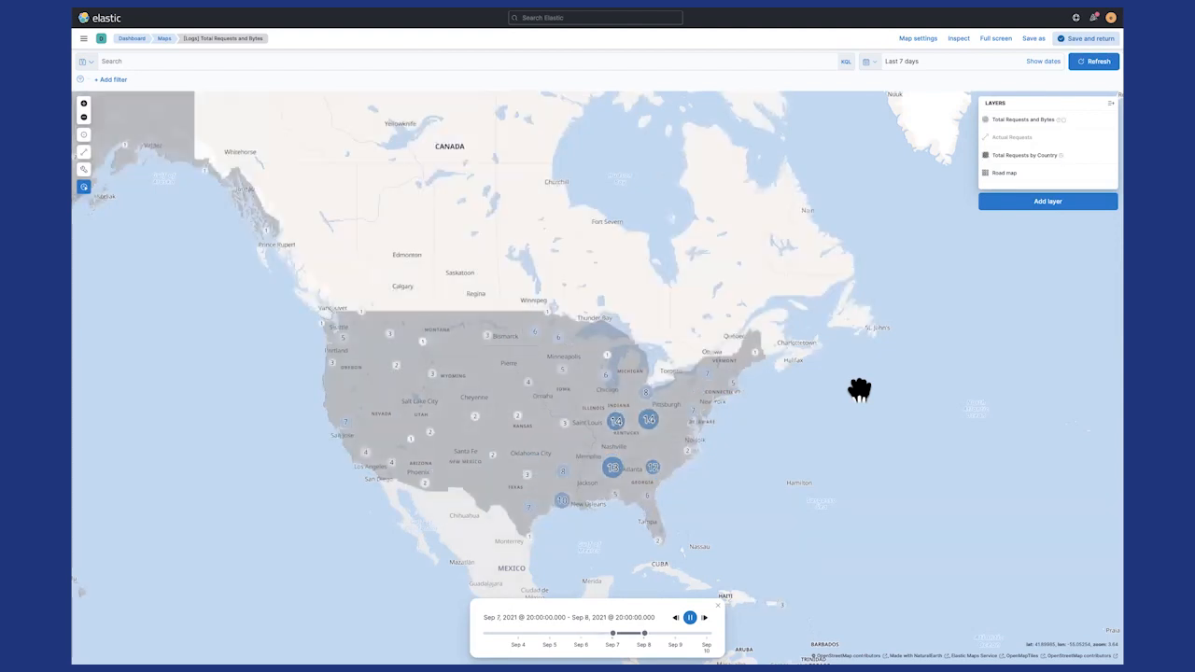
- Go to Canvas and open the "[Logs] Web Traffic" workpad
{"action": "left_click", "coordinate": [84, 39]}
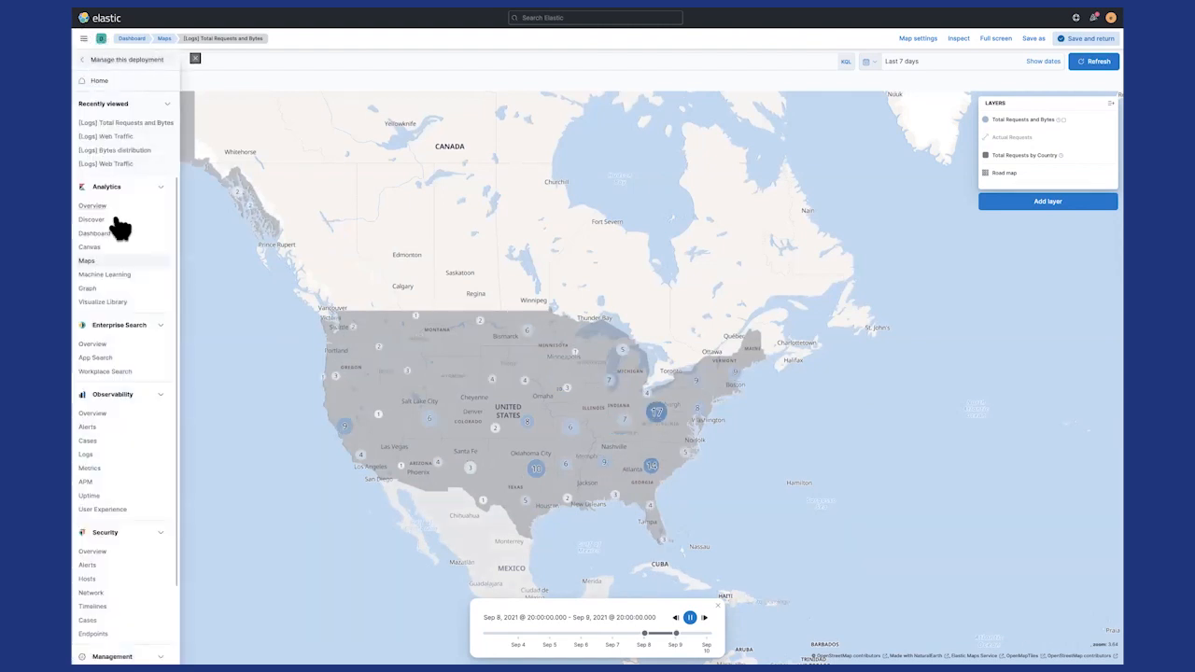
{"action": "left_click", "coordinate": [89, 247]}
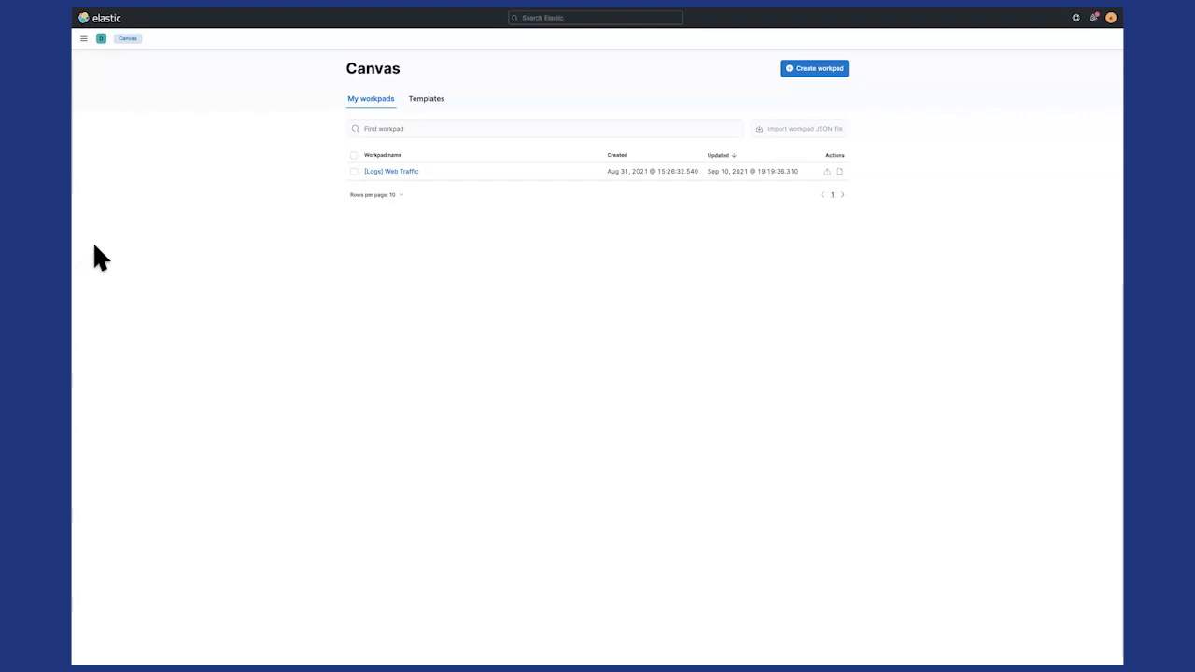
{"action": "left_click", "coordinate": [398, 173]}
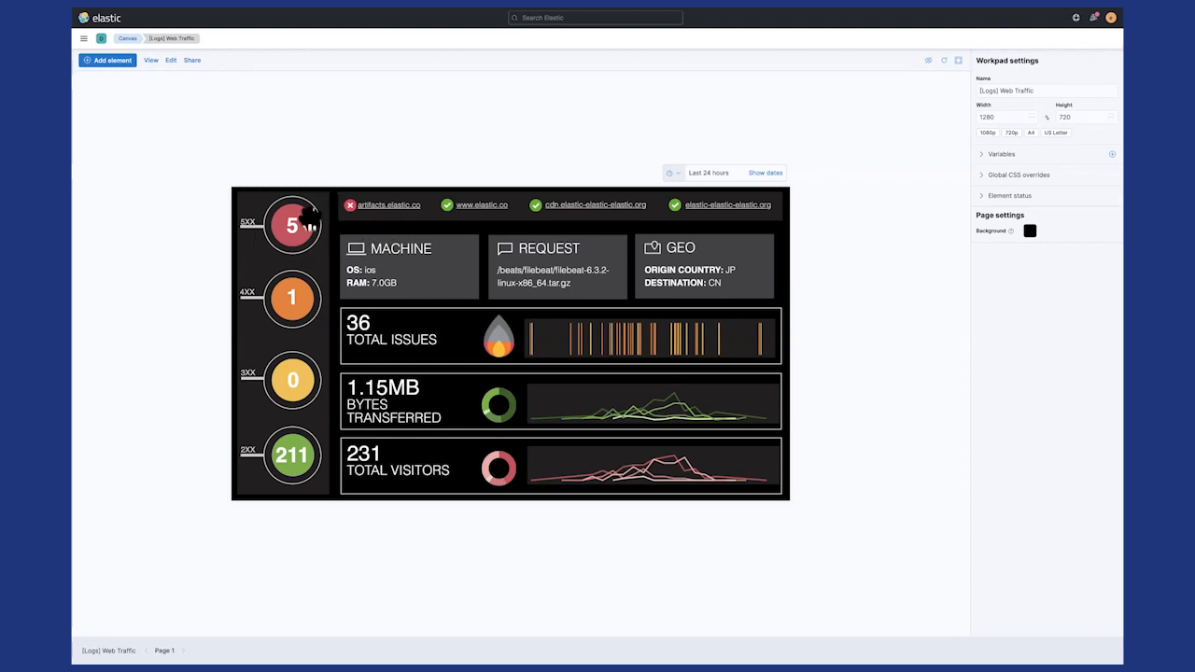
{"action": "left_click", "coordinate": [443, 209]}
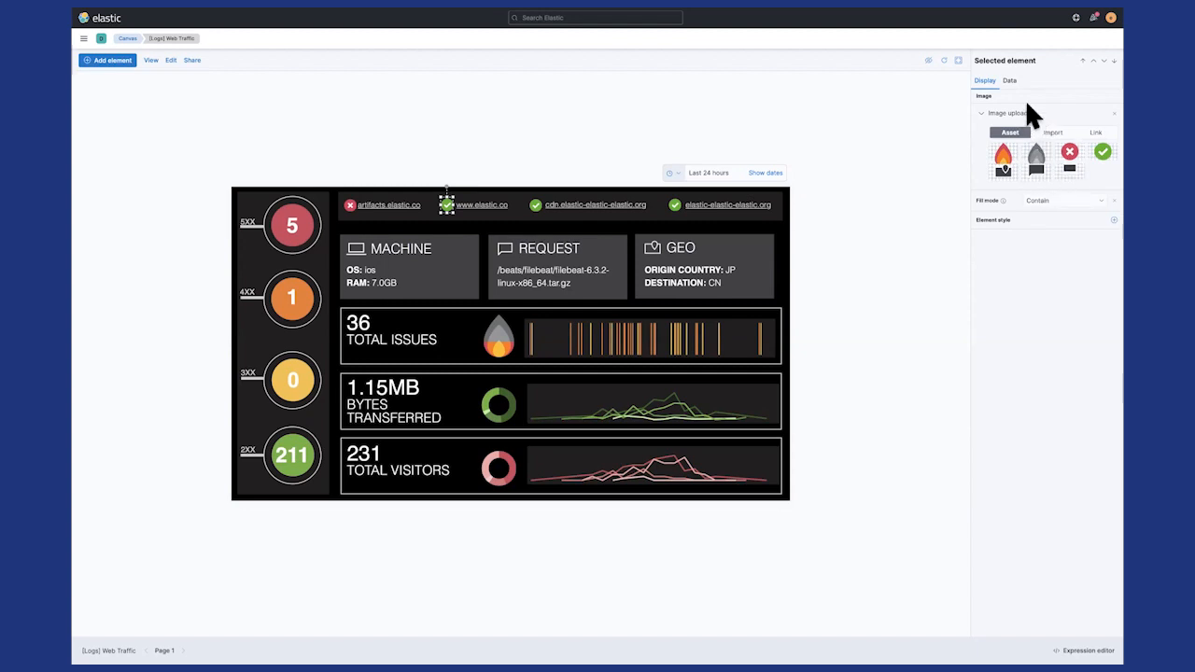
{"action": "left_click", "coordinate": [1010, 81]}
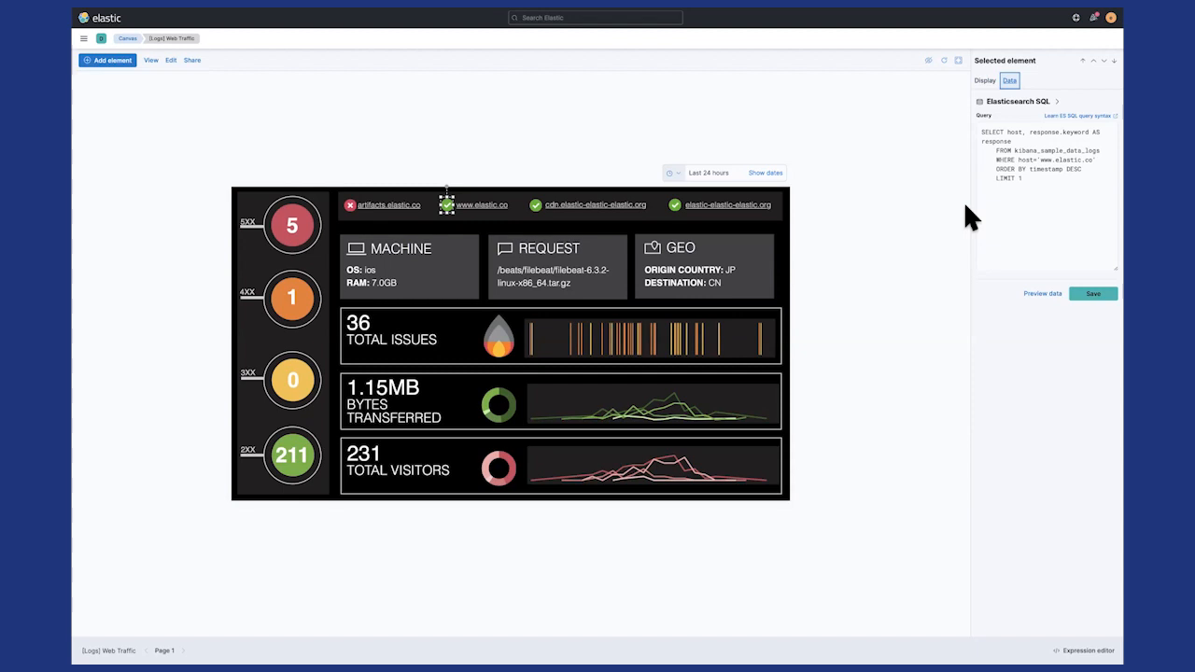
{"action": "left_click", "coordinate": [1078, 651]}
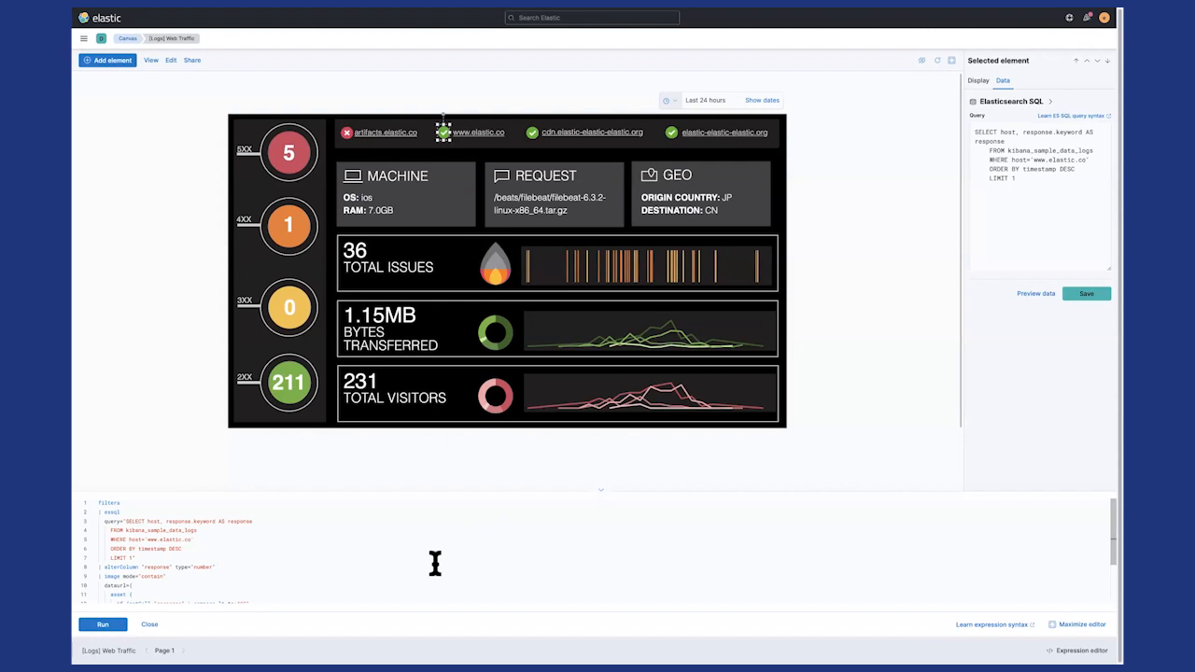
- Examine the status image's full expression, including the query and the condition that chooses which asset to show
{"action": "key", "text": "super+plus"}
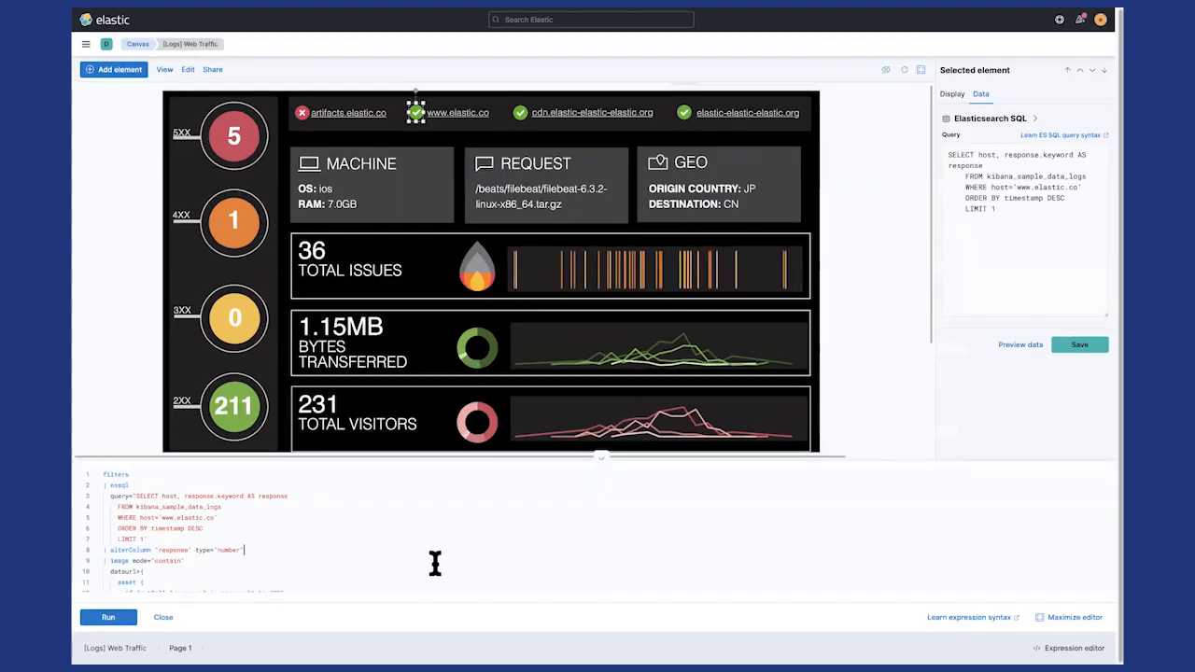
{"action": "key", "text": "super+plus"}
{"action": "key", "text": "super+plus"}
{"action": "key", "text": "super+plus"}
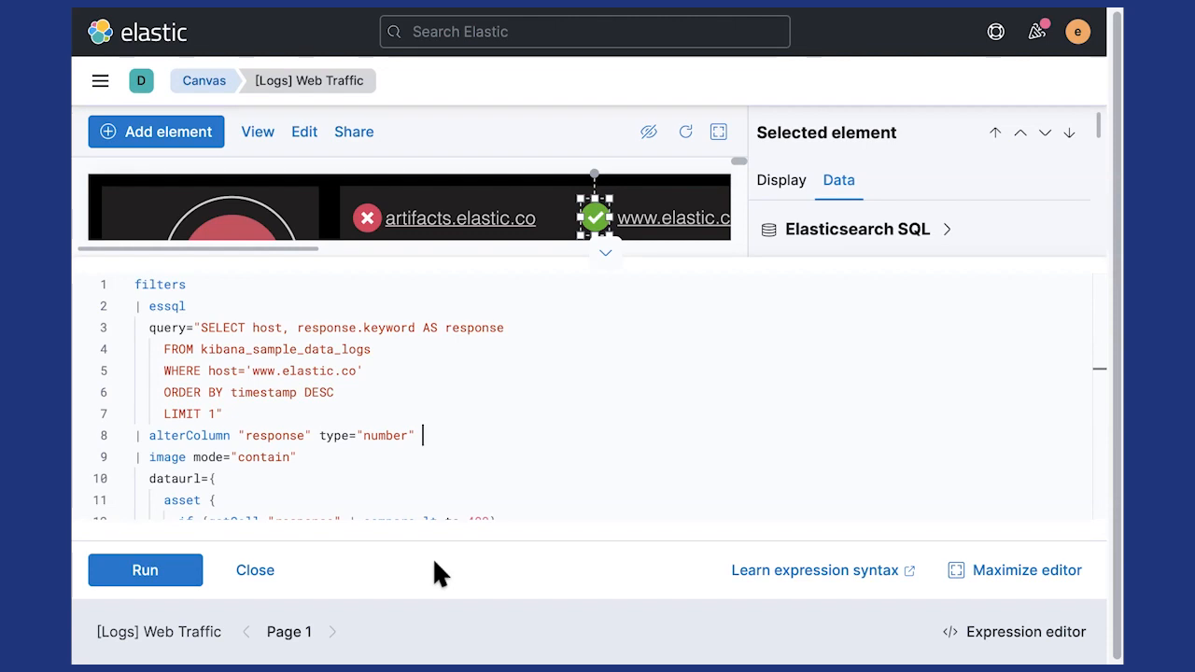
{"action": "scroll", "coordinate": [394, 364], "scroll_direction": "down", "scroll_amount": 3}
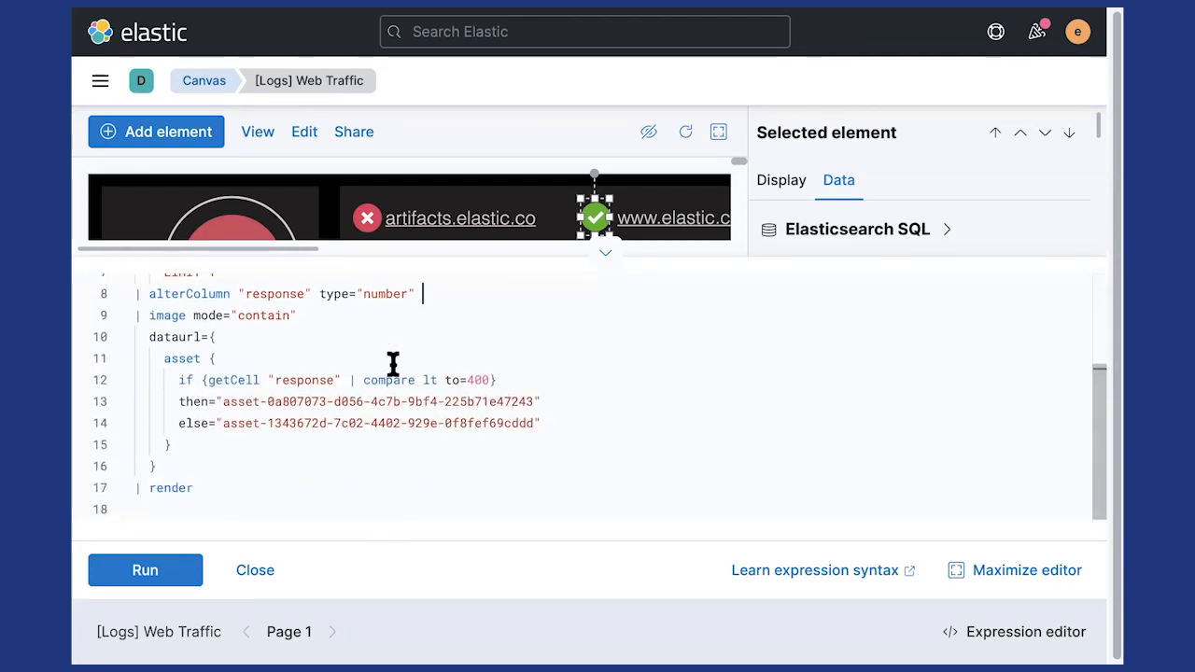
{"action": "mouse_move", "coordinate": [474, 379]}
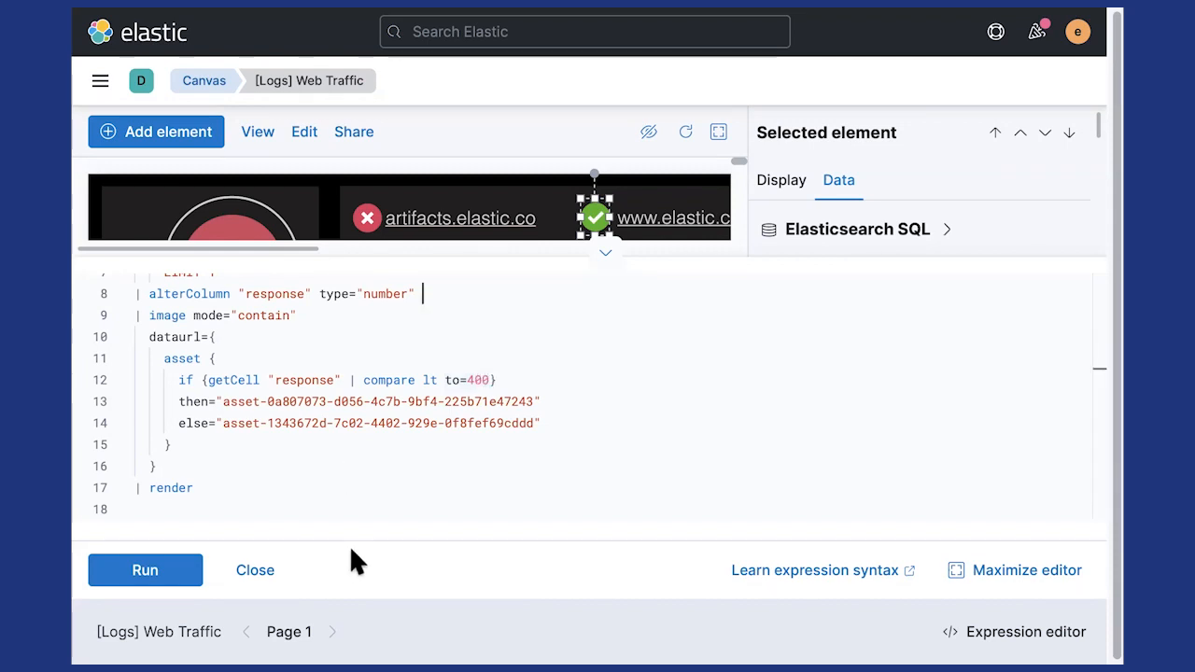
{"action": "key", "text": "super+minus"}
{"action": "key", "text": "super+minus"}
{"action": "key", "text": "super+minus"}
{"action": "key", "text": "super+minus"}
{"action": "key", "text": "super+minus"}
{"action": "key", "text": "super+minus"}
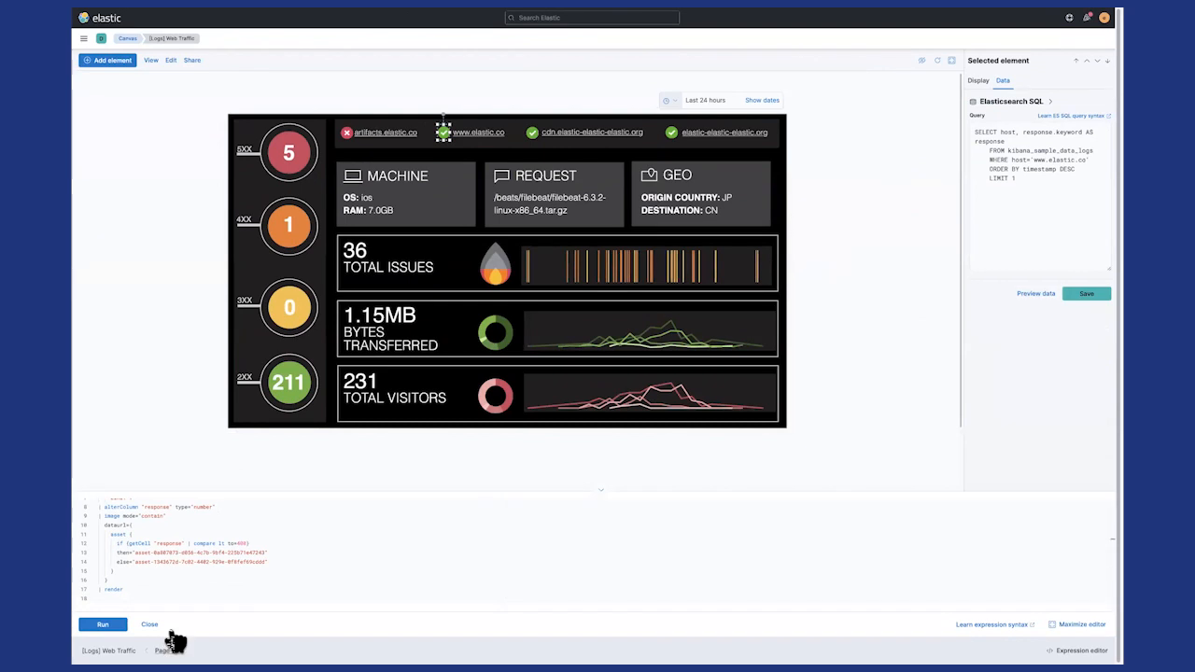
- Add a second page to the workpad and place the "[Logs] Total Requests and Bytes" map from Kibana on its upper right
{"action": "left_click", "coordinate": [169, 644]}
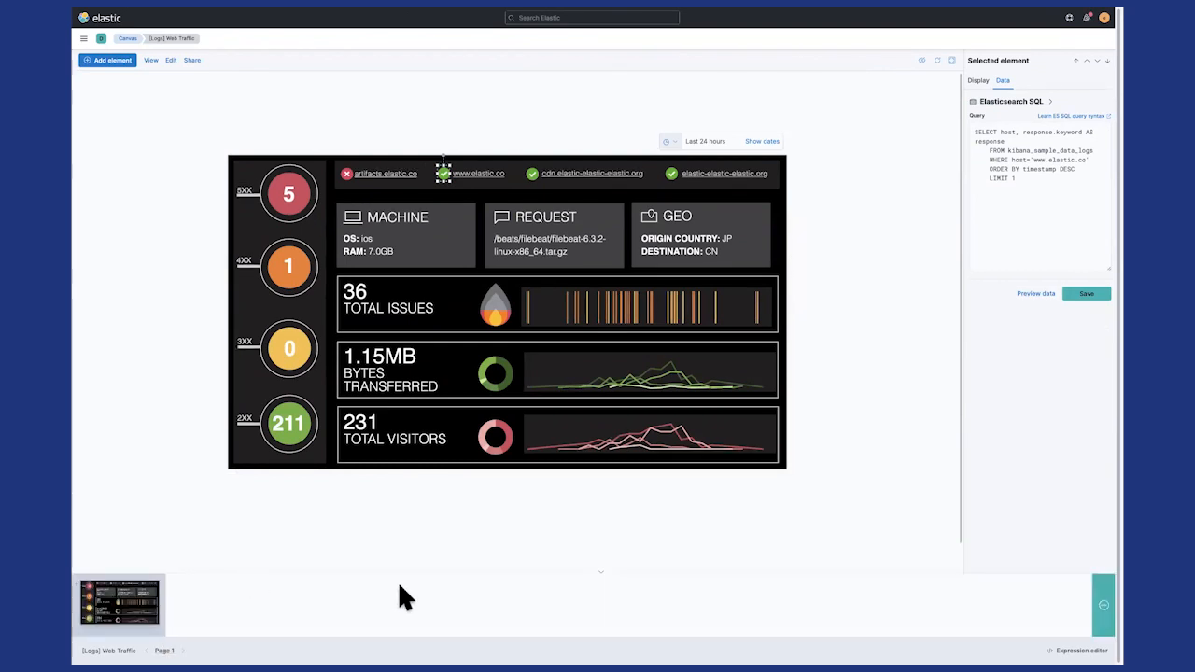
{"action": "left_click", "coordinate": [1097, 605]}
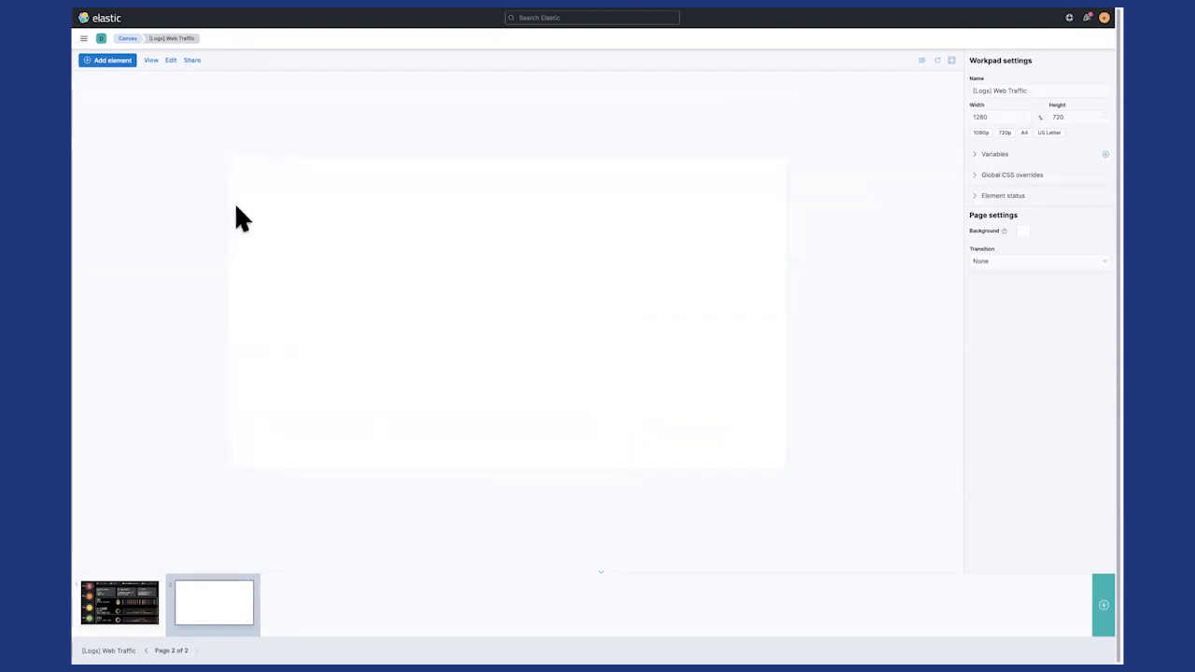
{"action": "left_click", "coordinate": [111, 62]}
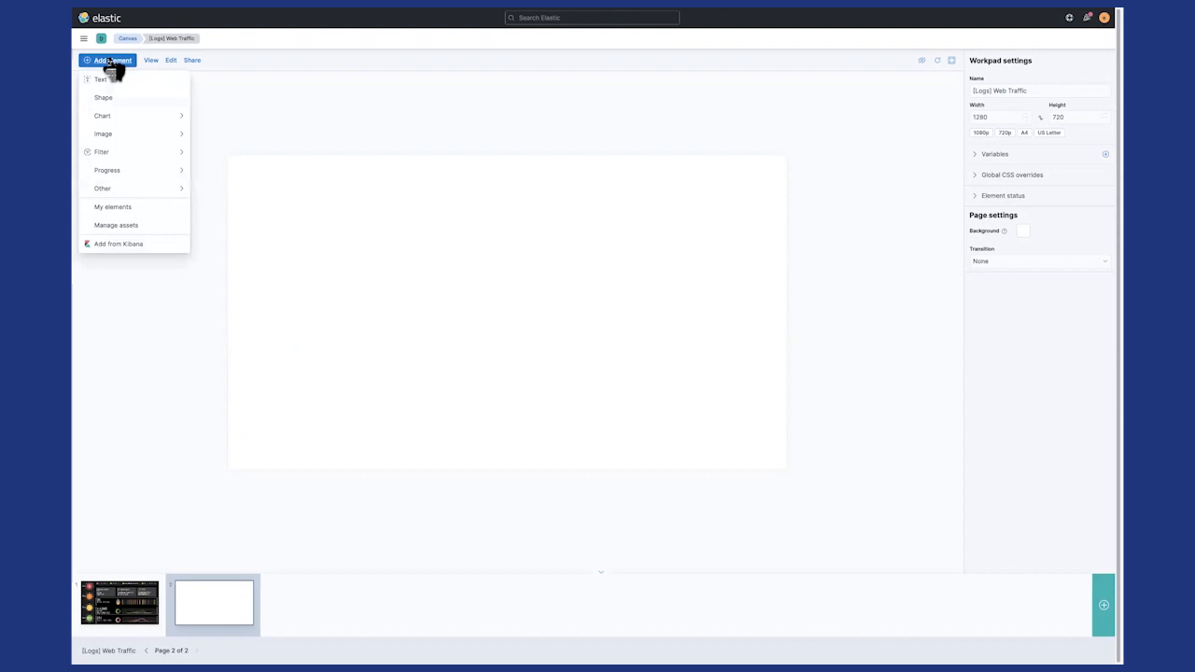
{"action": "left_click", "coordinate": [122, 246]}
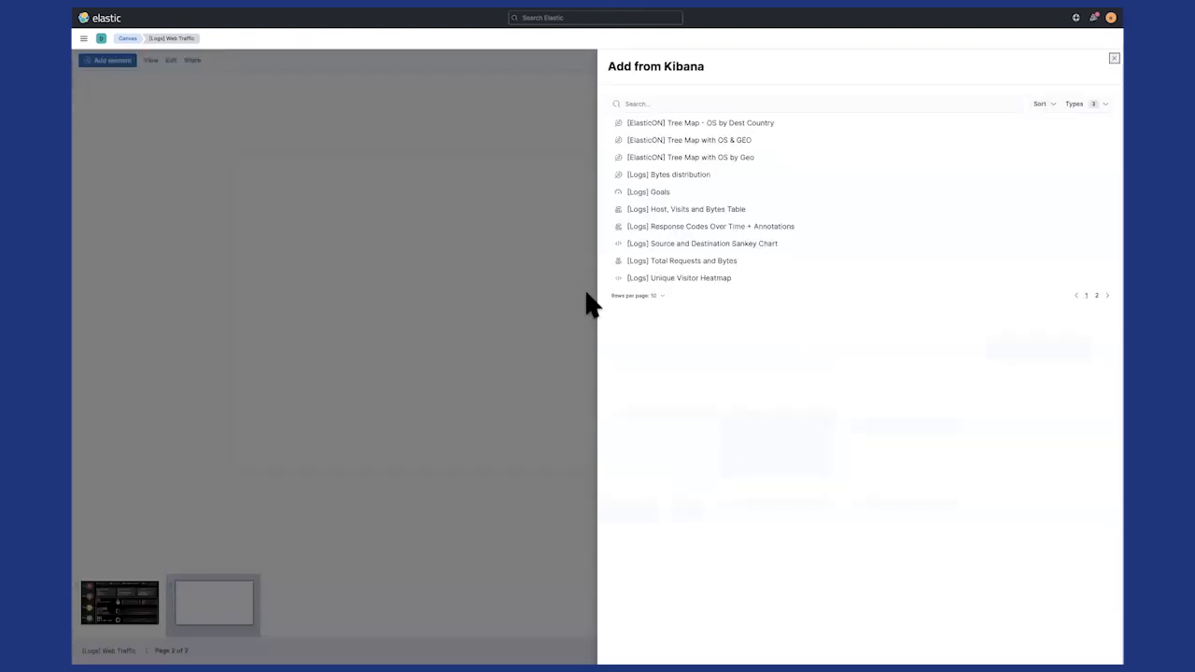
{"action": "left_click", "coordinate": [682, 267]}
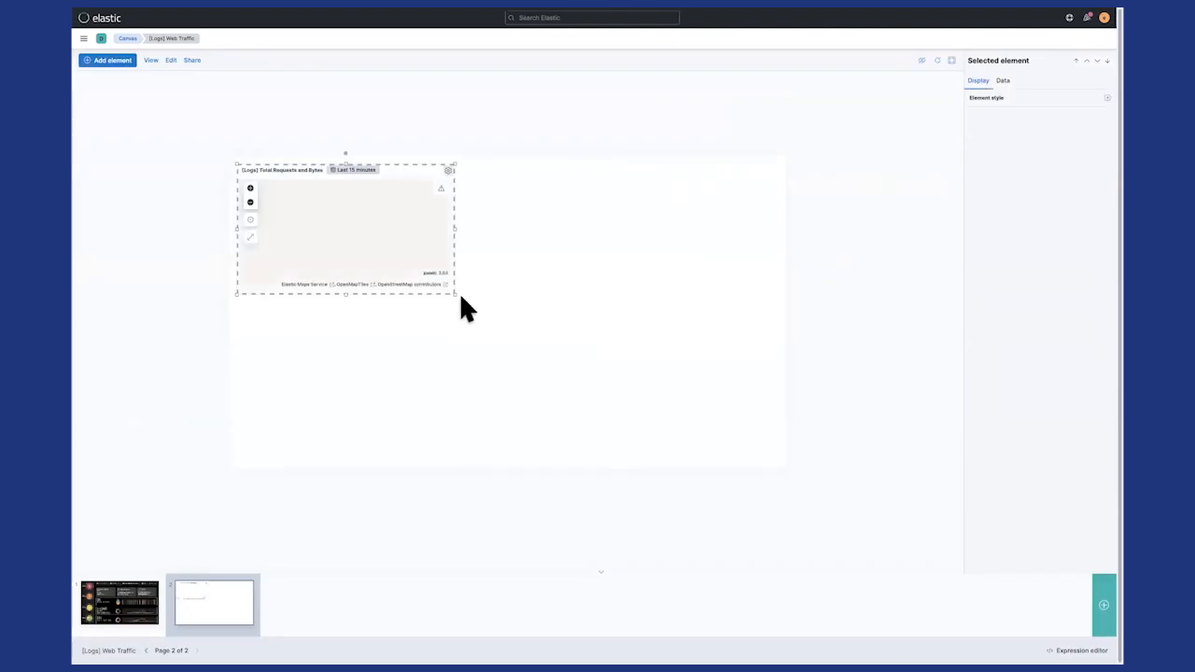
{"action": "left_click_drag", "start_coordinate": [406, 172], "coordinate": [704, 178]}
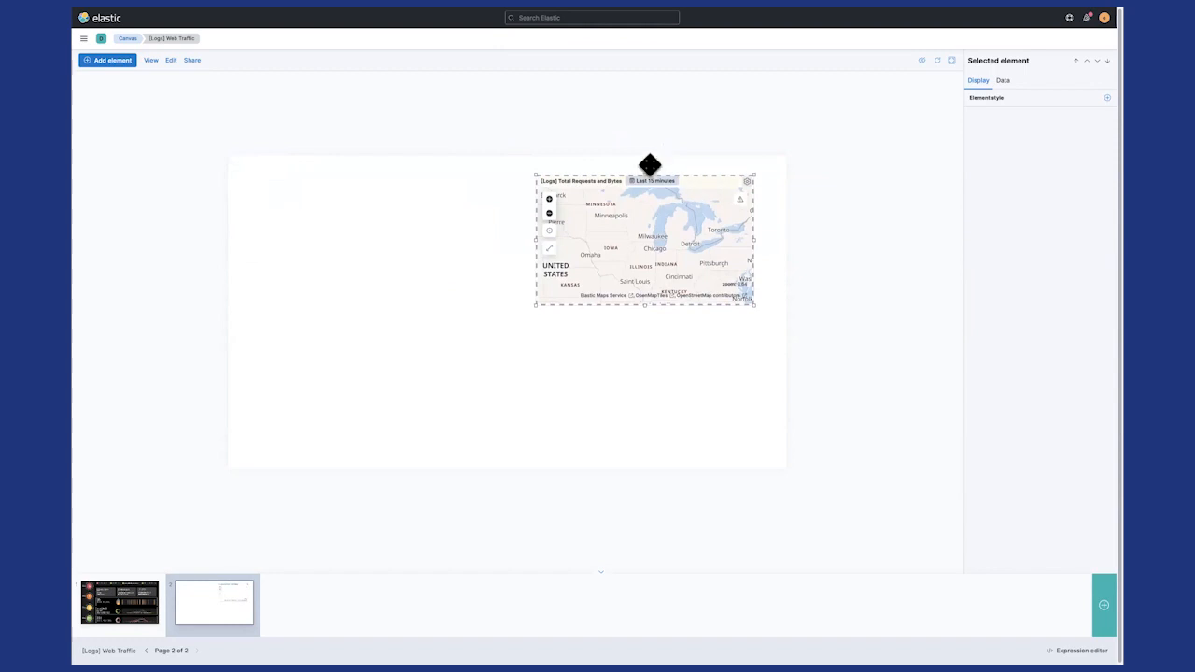
- Add "[ElasticON] Tree Map - OS by Dest Country" from Kibana and enlarge it to fill the page's left half
{"action": "left_click", "coordinate": [120, 61]}
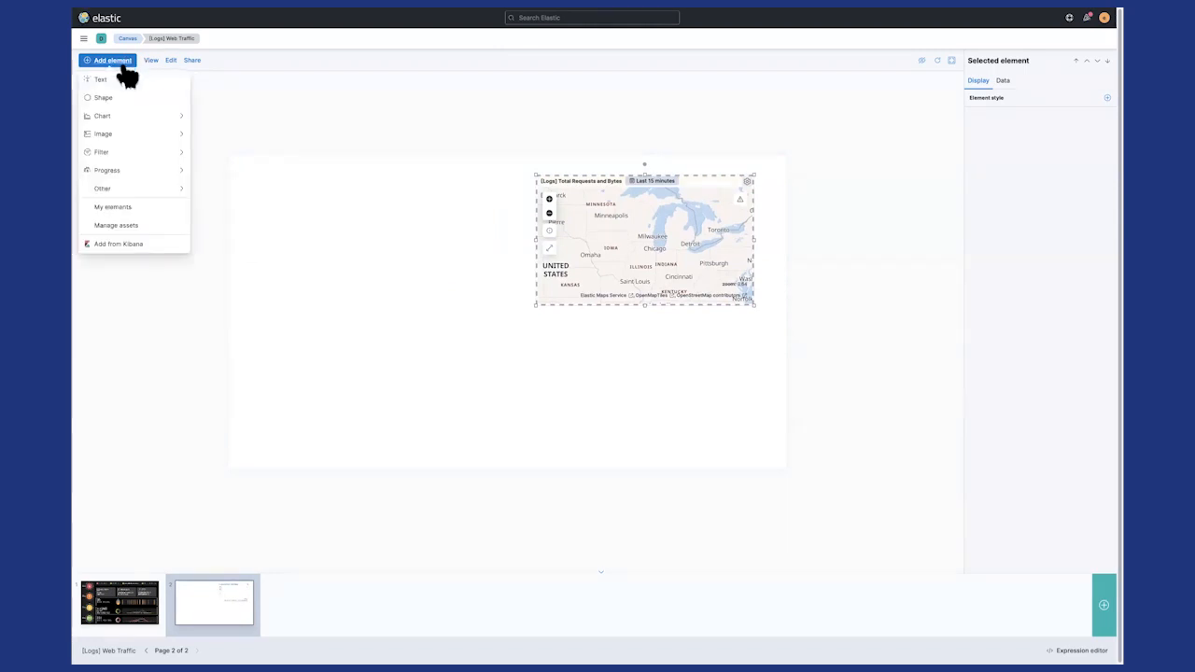
{"action": "left_click", "coordinate": [124, 244]}
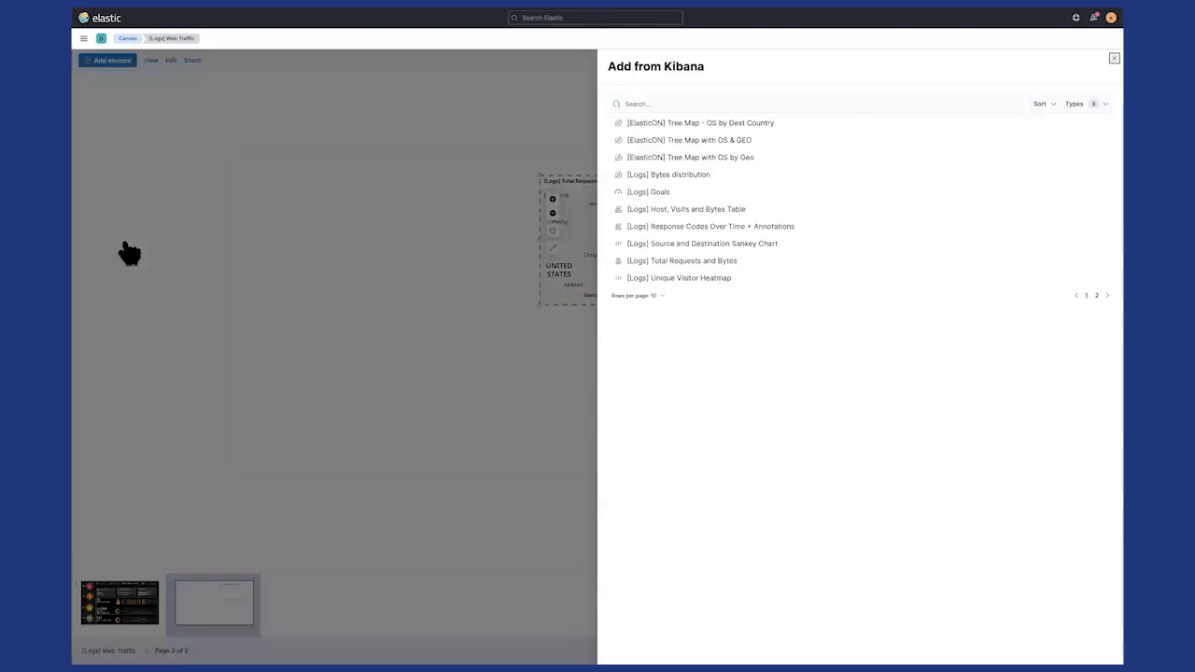
{"action": "left_click", "coordinate": [694, 125]}
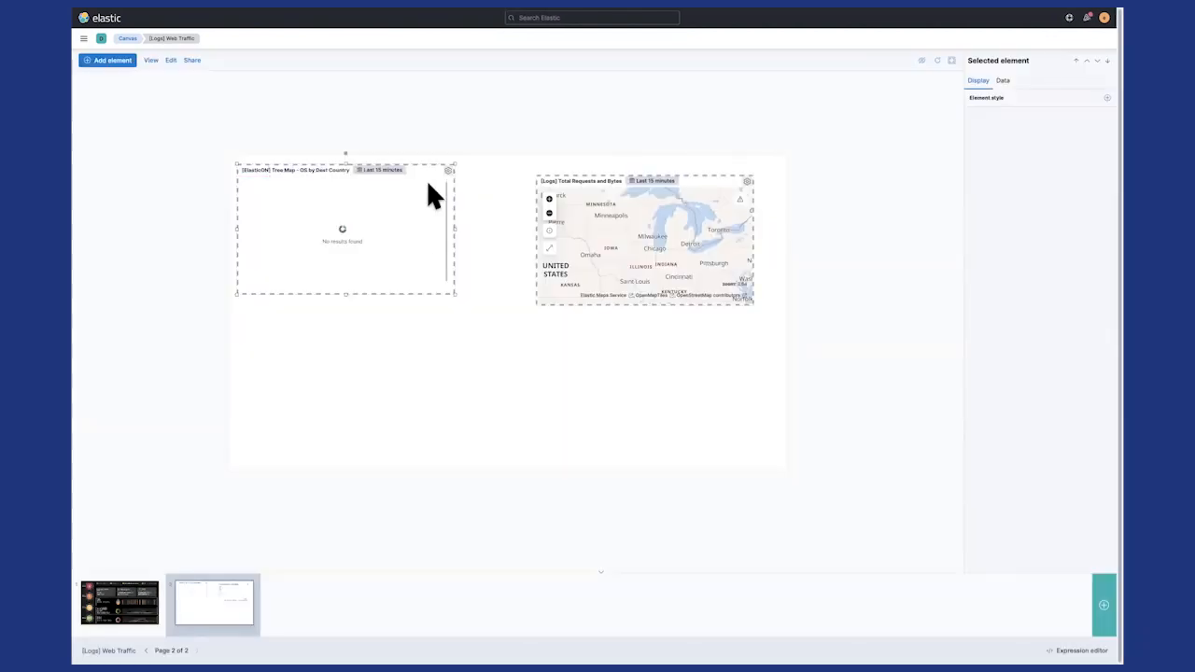
{"action": "left_click_drag", "start_coordinate": [423, 170], "coordinate": [422, 168]}
{"action": "left_click_drag", "start_coordinate": [457, 296], "coordinate": [472, 318]}
{"action": "left_click_drag", "start_coordinate": [494, 371], "coordinate": [520, 457]}
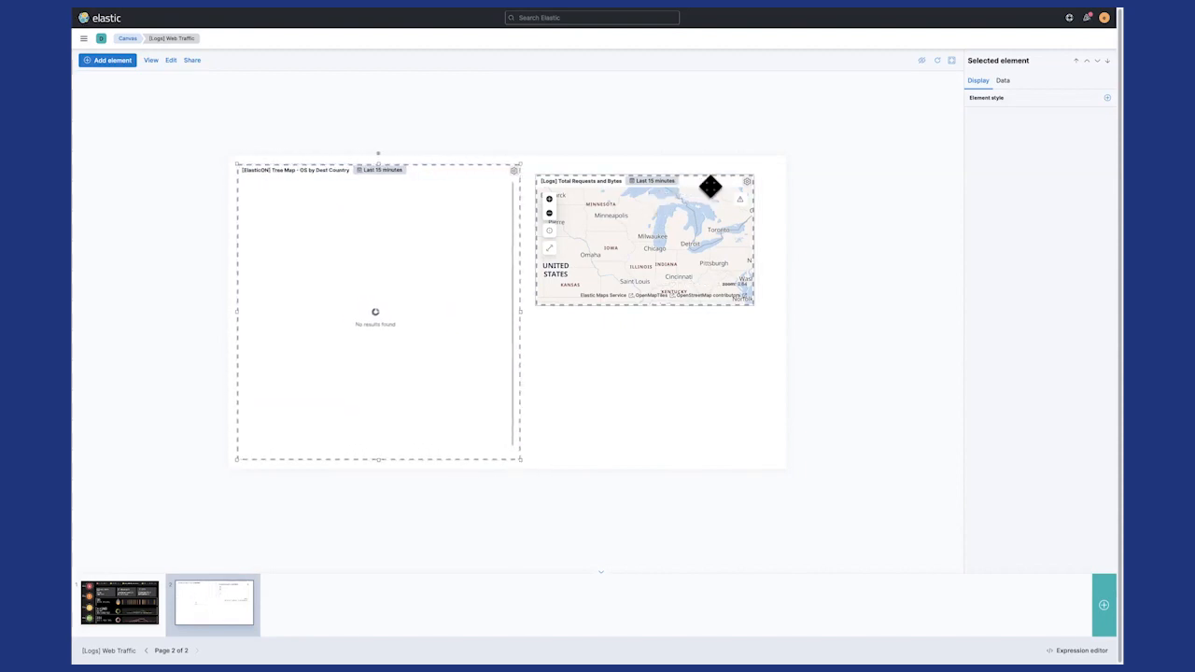
- Align the Total Requests and Bytes map with the treemap's top, enlarge it to fill the page's right half, and set its time range to Today
{"action": "left_click_drag", "start_coordinate": [709, 181], "coordinate": [704, 176]}
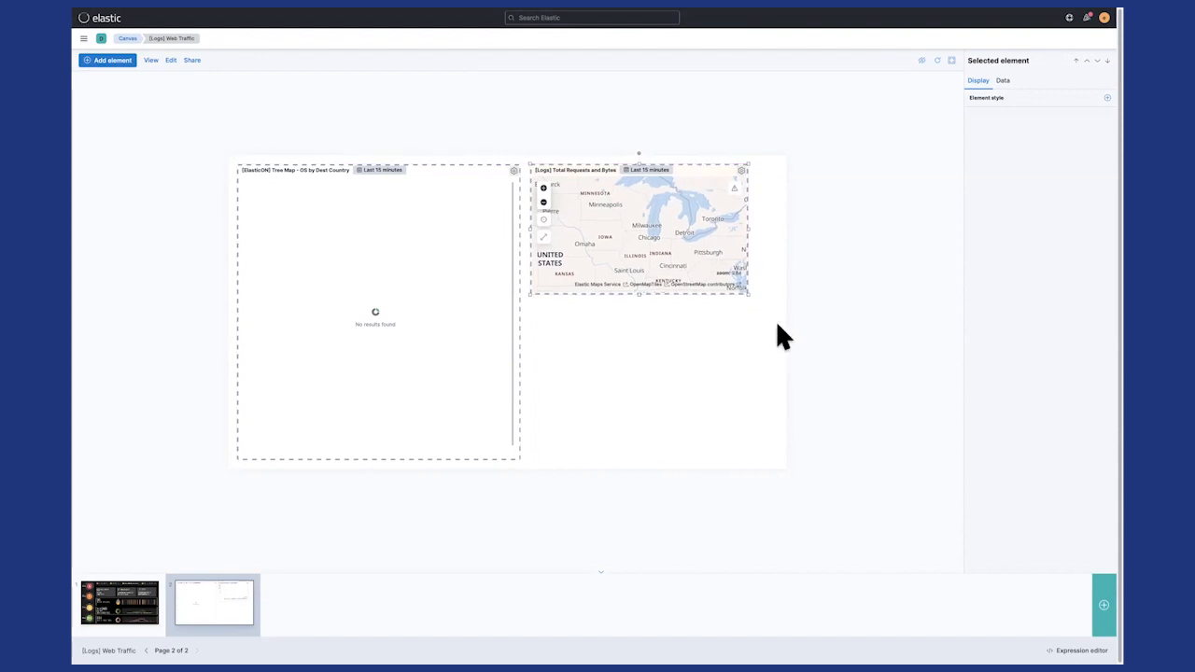
{"action": "left_click_drag", "start_coordinate": [750, 297], "coordinate": [781, 458]}
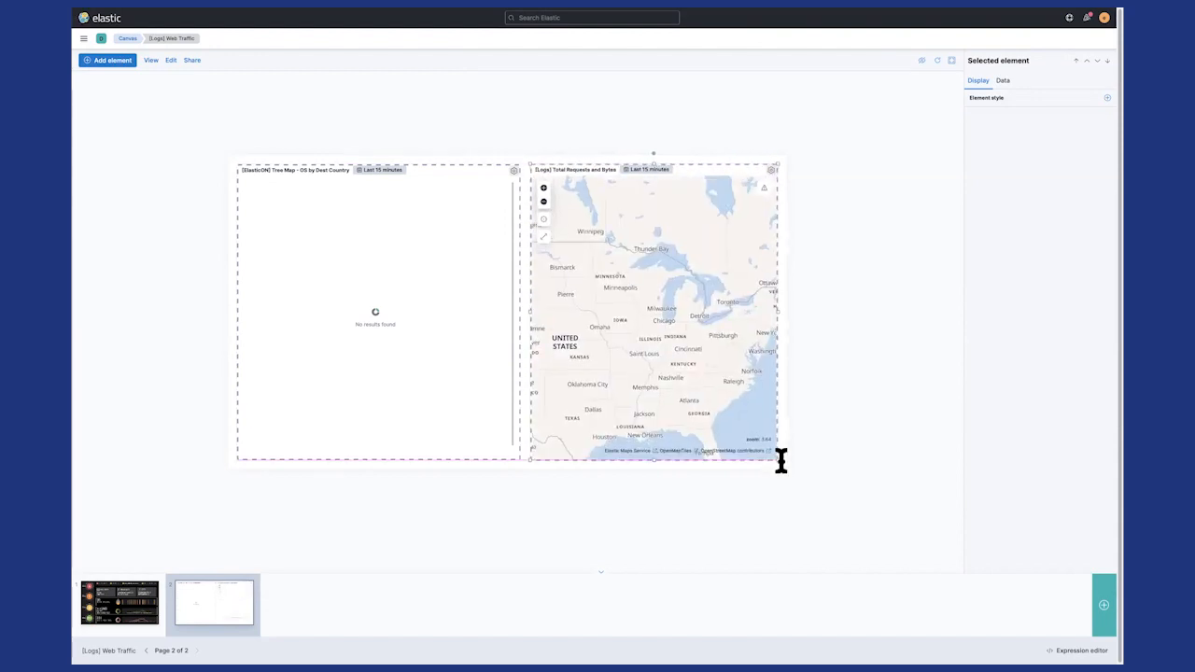
{"action": "left_click", "coordinate": [647, 176]}
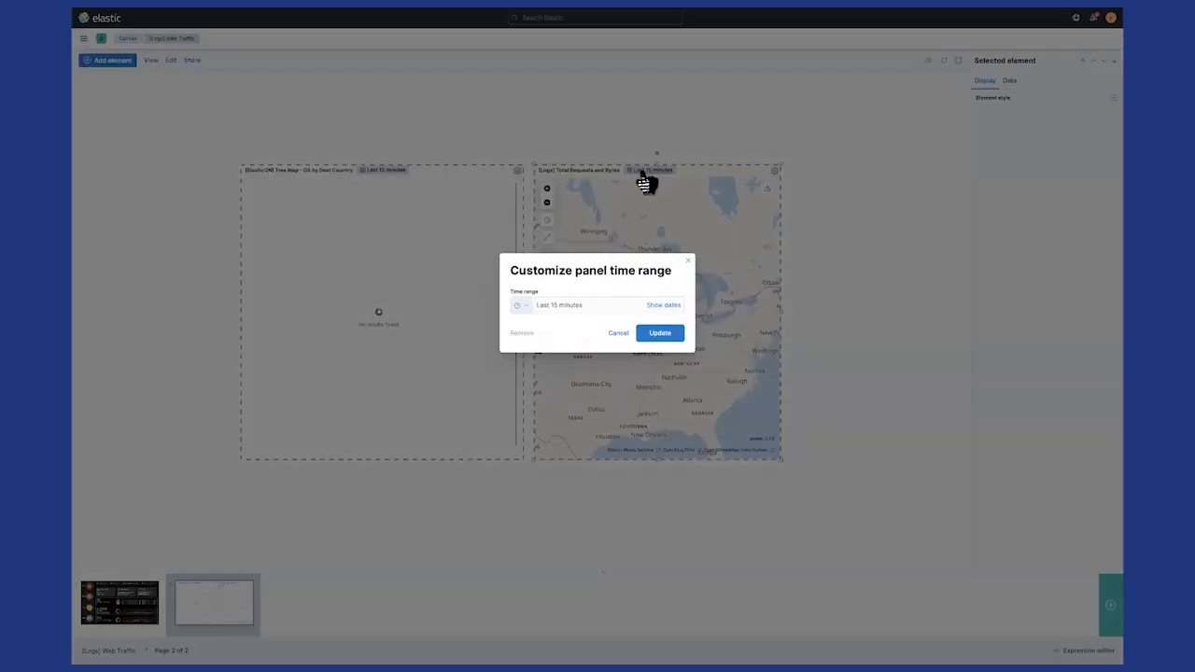
{"action": "left_click", "coordinate": [520, 307]}
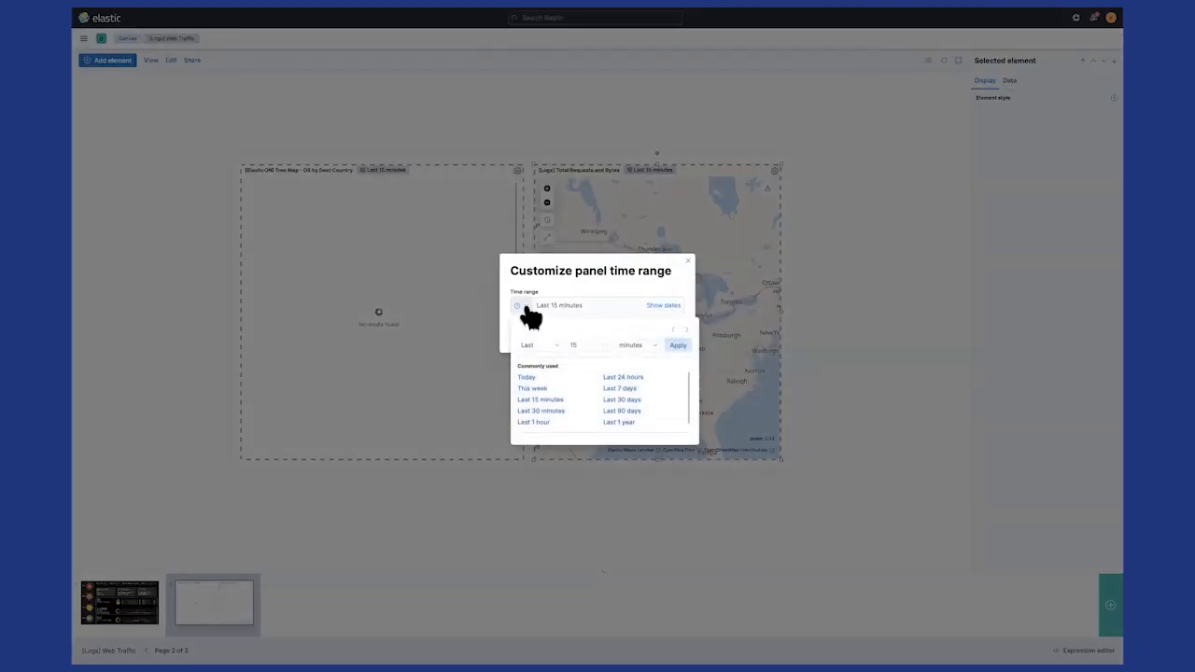
{"action": "left_click", "coordinate": [523, 379]}
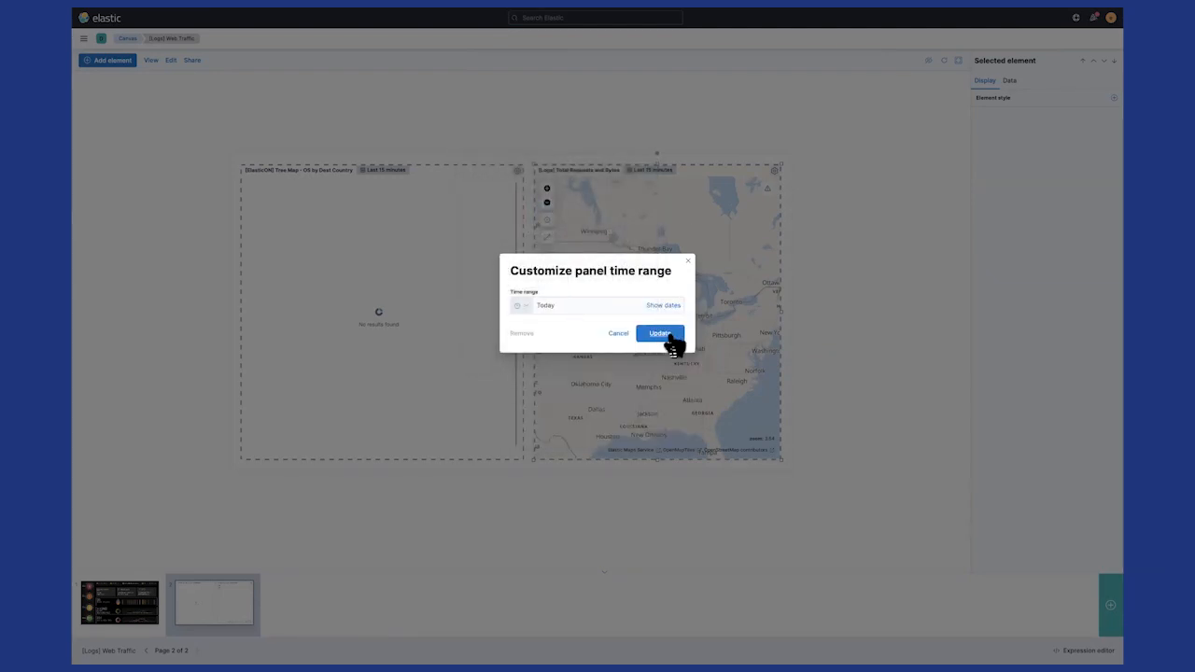
{"action": "left_click", "coordinate": [669, 342]}
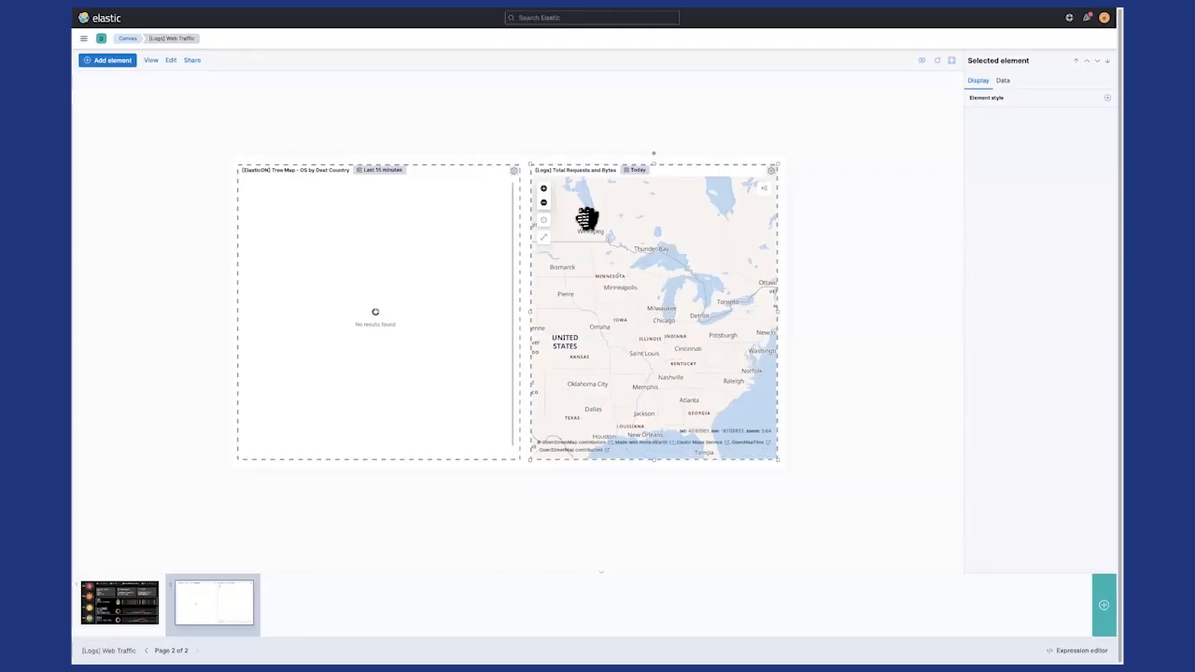
- Zoom out and reposition the Total Requests and Bytes map to frame the whole contiguous United States
{"action": "left_click", "coordinate": [604, 344]}
{"action": "left_click", "coordinate": [544, 203]}
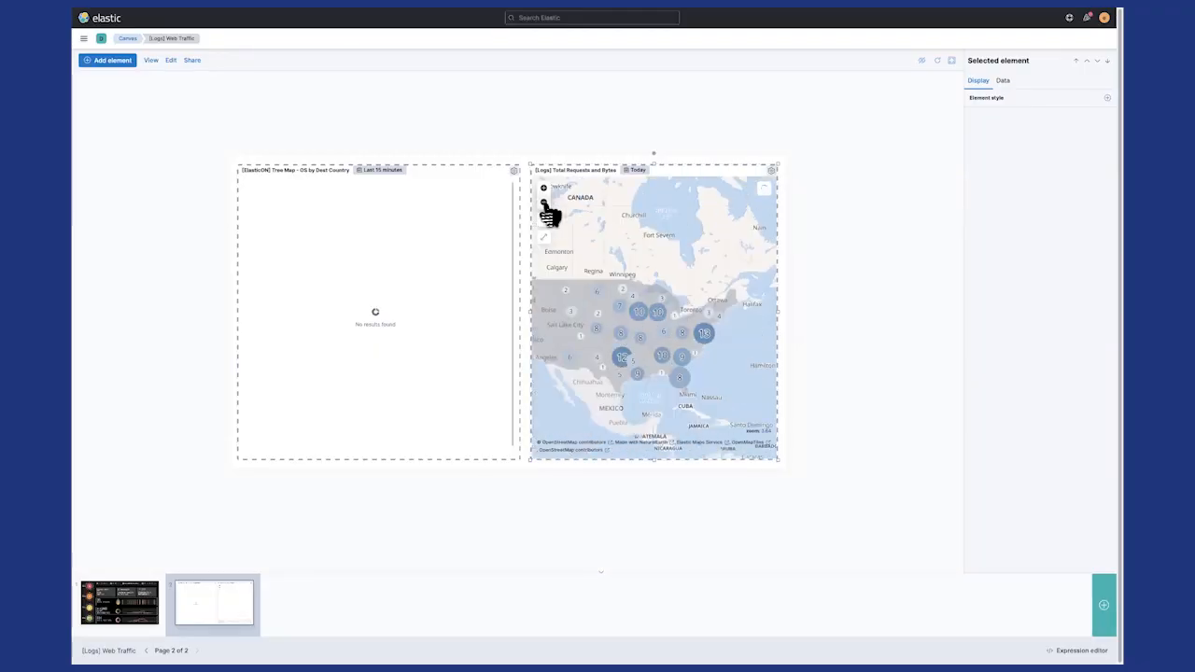
{"action": "left_click_drag", "start_coordinate": [559, 334], "coordinate": [601, 312]}
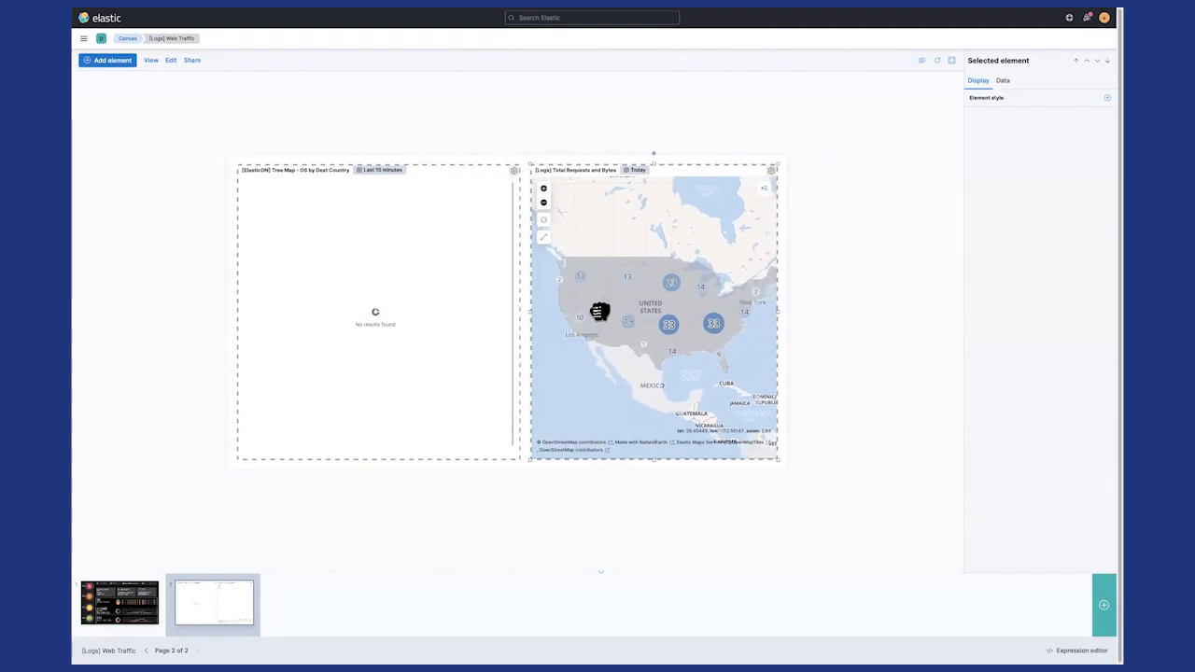
- Set the time range of the OS by Dest Country treemap to Last 30 days
{"action": "left_click", "coordinate": [379, 170]}
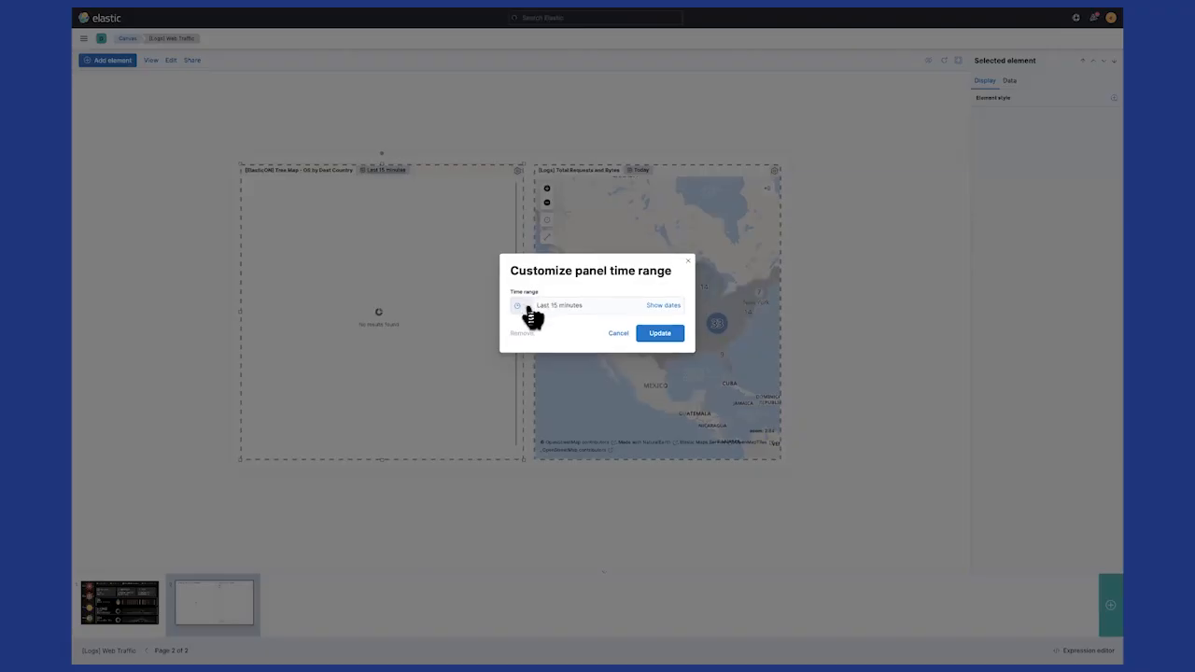
{"action": "left_click", "coordinate": [525, 307]}
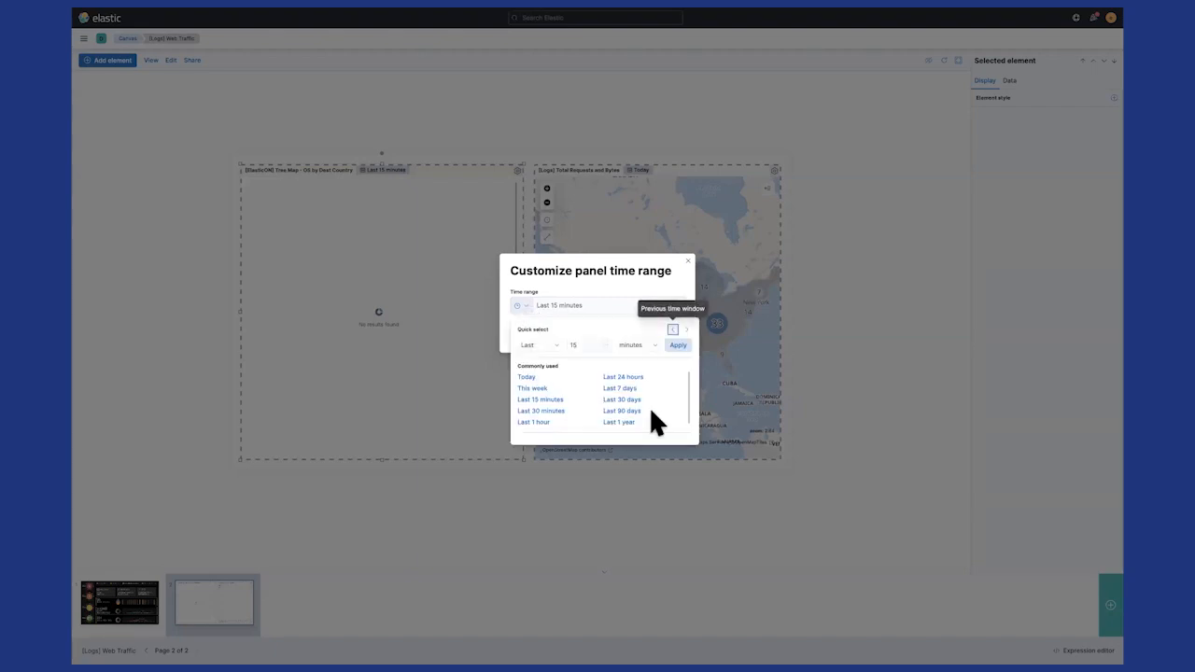
{"action": "left_click", "coordinate": [622, 400]}
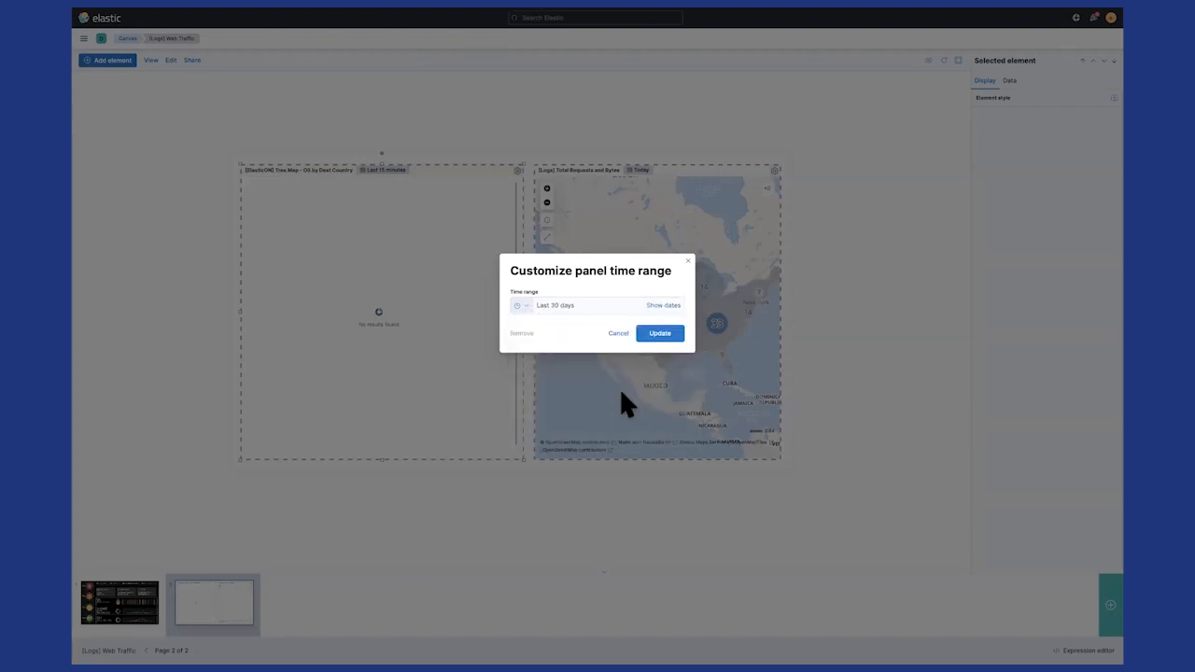
{"action": "left_click", "coordinate": [664, 340]}
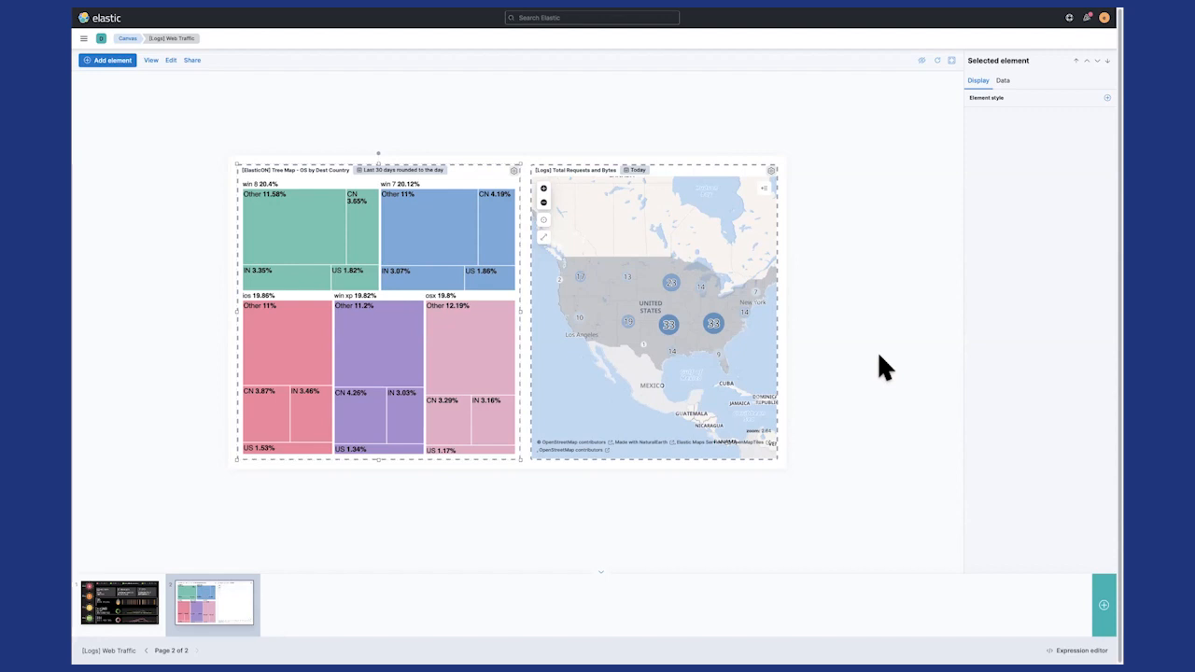
- Return to the Kibana home page and show the help options, including documentation and feedback links
{"action": "left_click", "coordinate": [98, 19]}
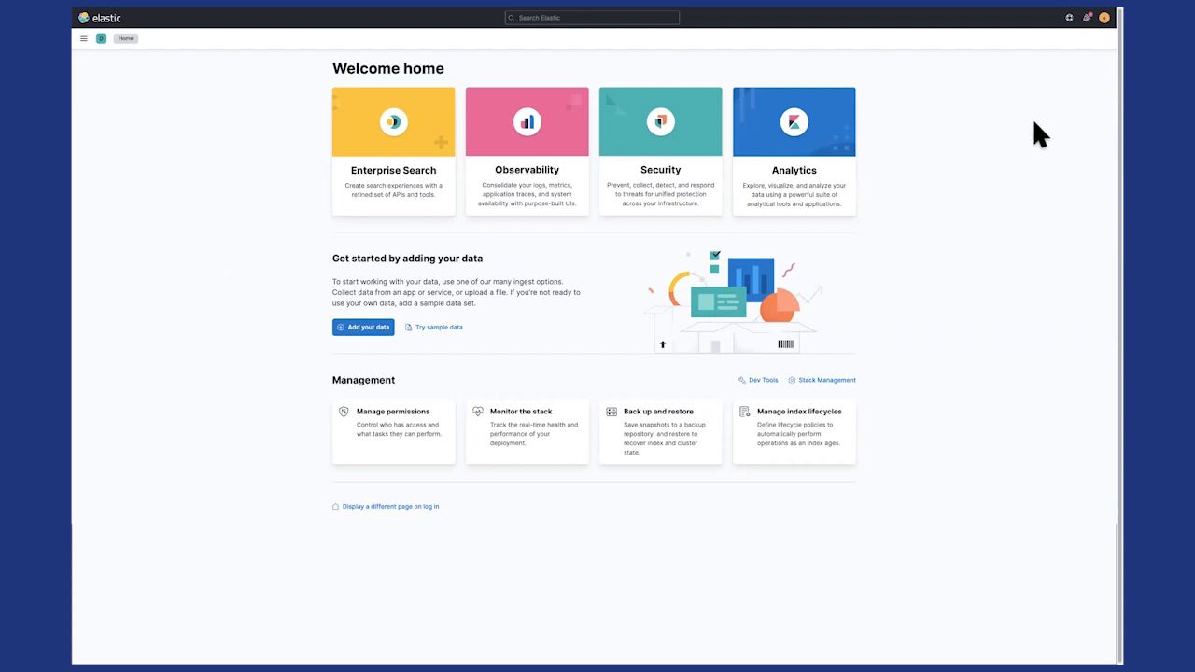
{"action": "left_click", "coordinate": [1070, 23]}
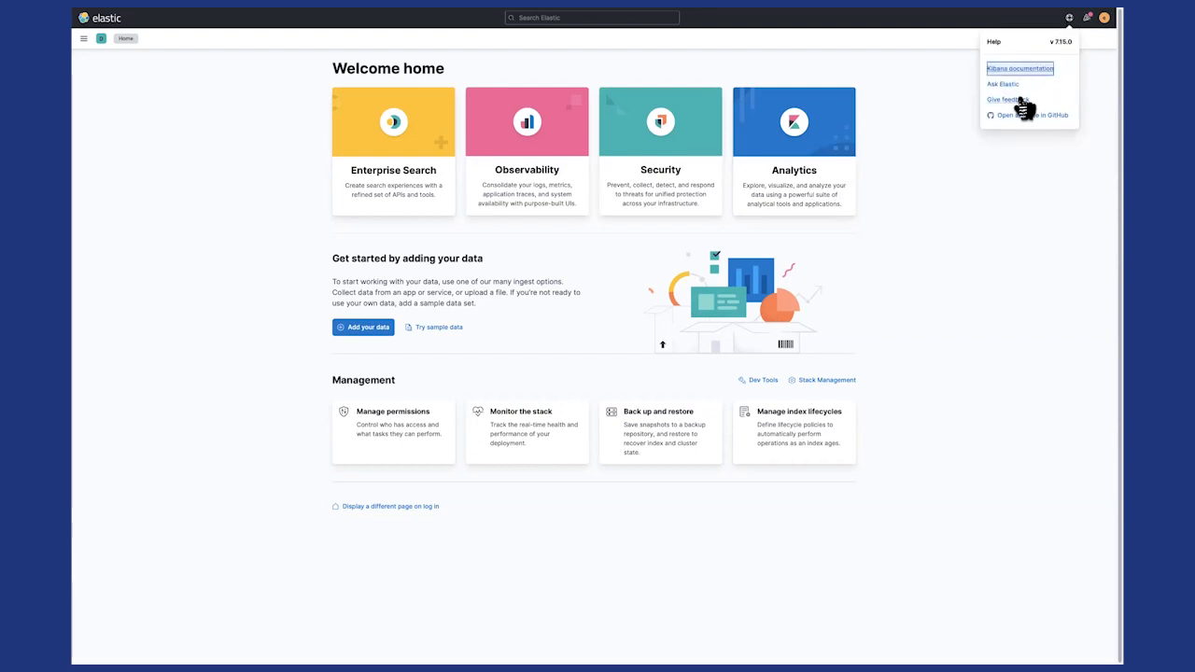